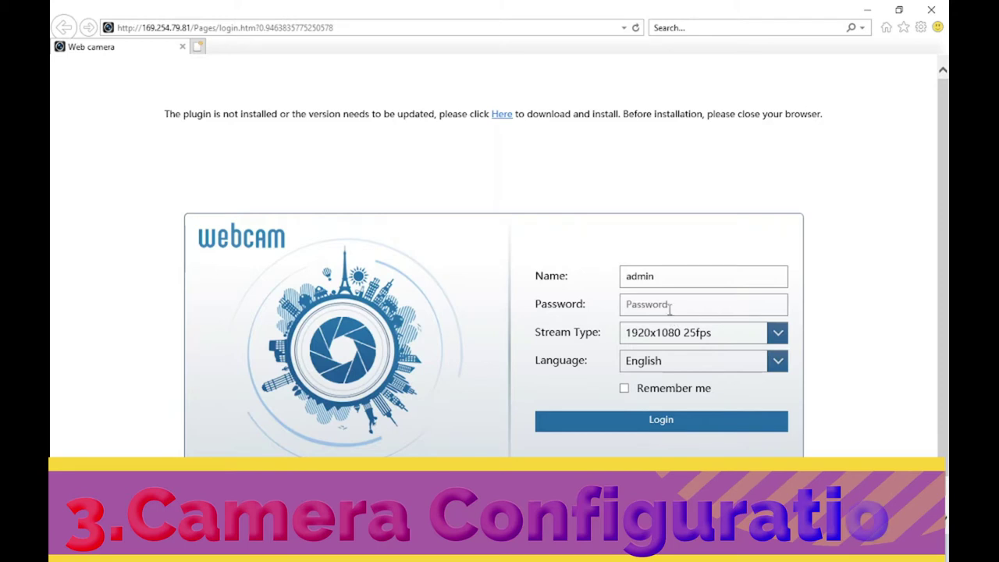
Log in as admin with the default password and skip changing it.
{"action": "left_click", "coordinate": [670, 307]}
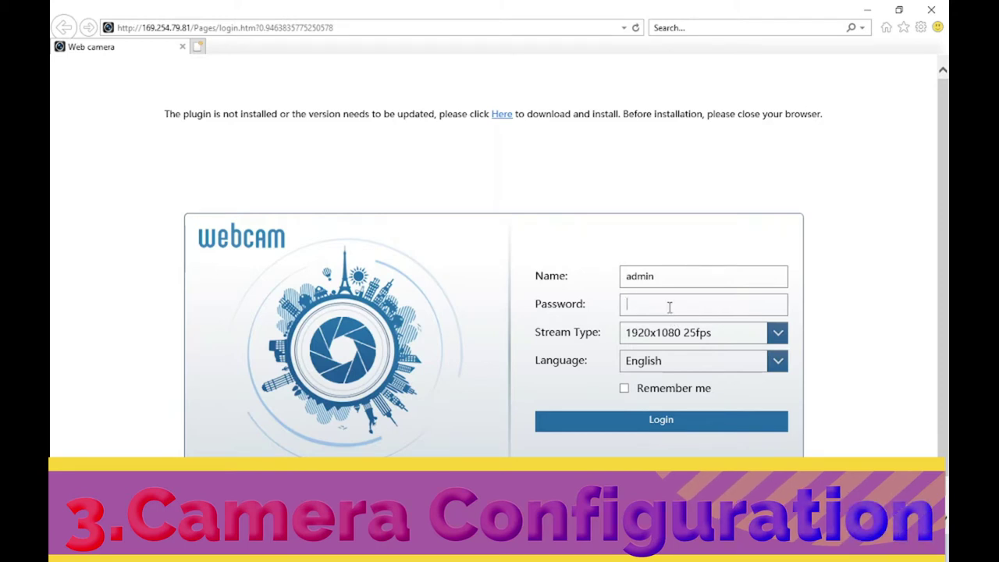
{"action": "type", "text": "123456"}
{"action": "left_click", "coordinate": [662, 430]}
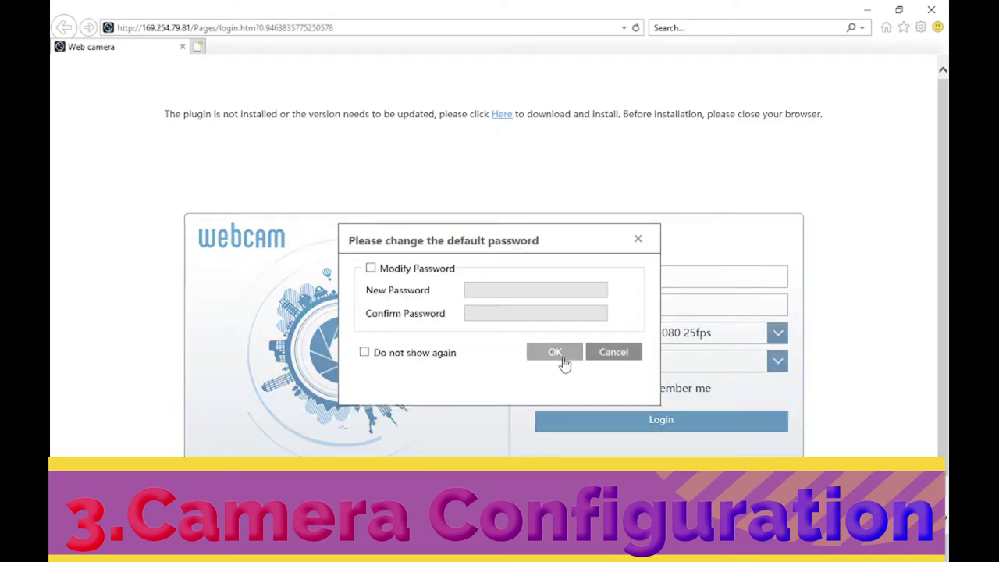
{"action": "left_click", "coordinate": [563, 358]}
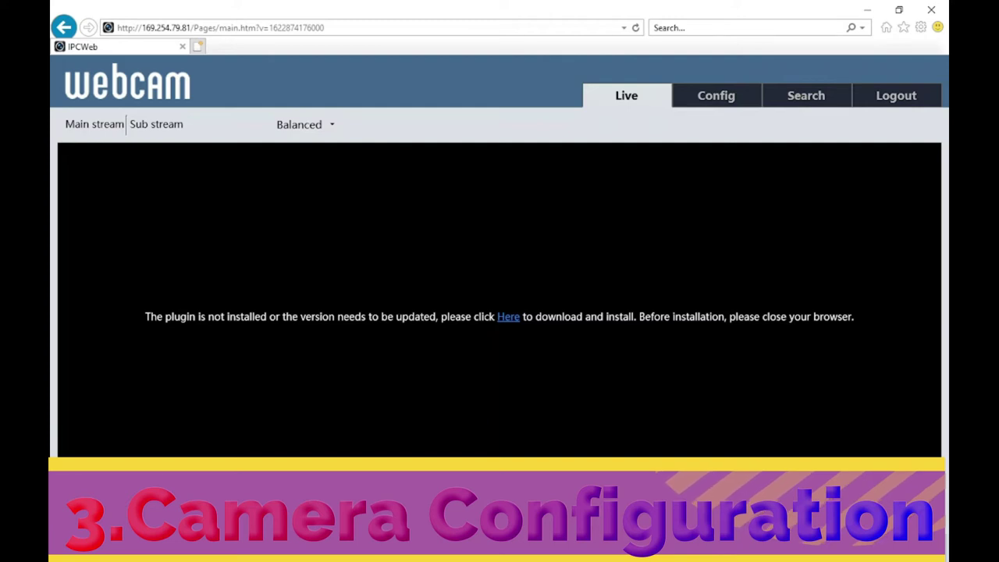
Install the NetIPCamera plugin in English, letting setup close Internet Explorer automatically.
{"action": "key", "text": "ctrl+j"}
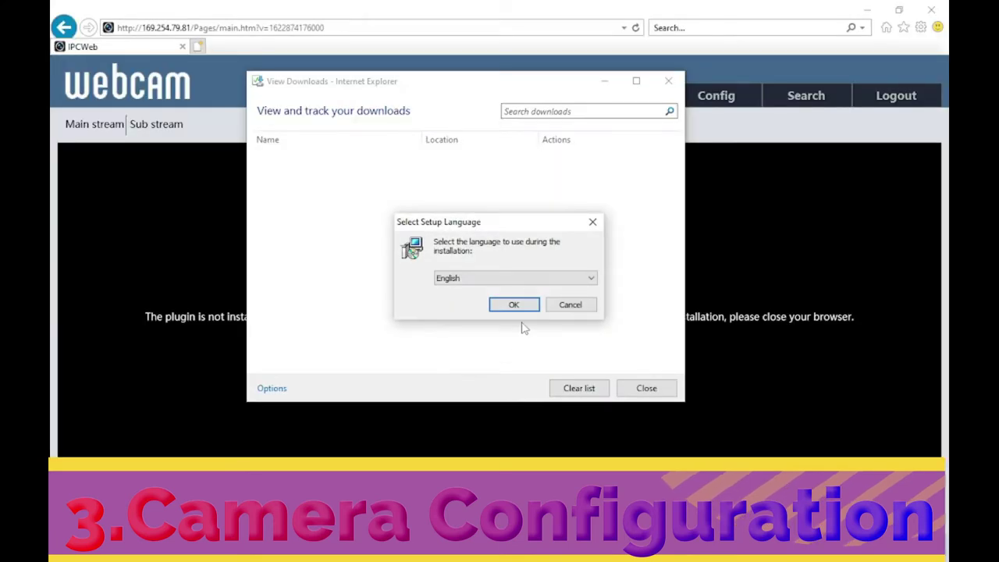
{"action": "left_click", "coordinate": [515, 305]}
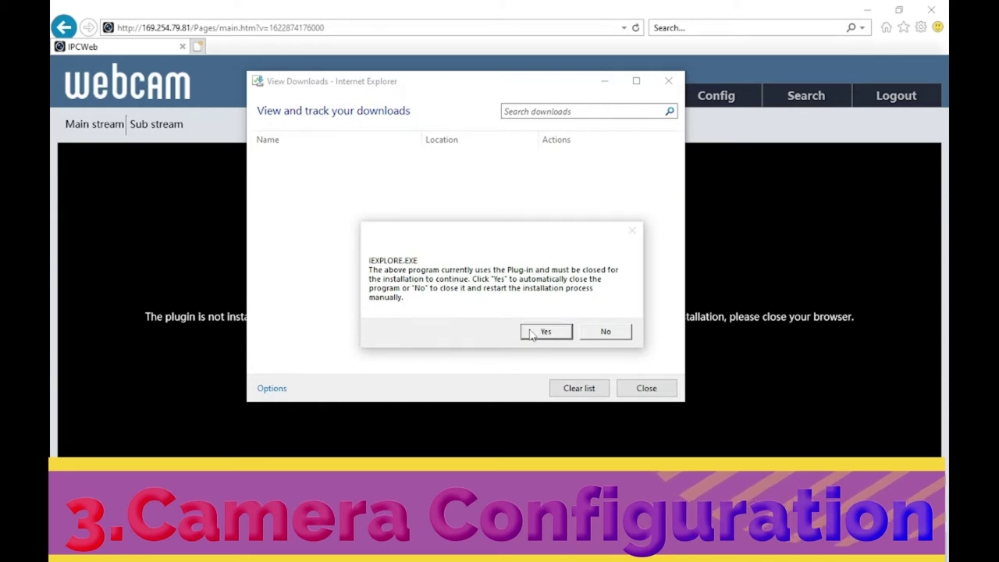
{"action": "left_click", "coordinate": [530, 332]}
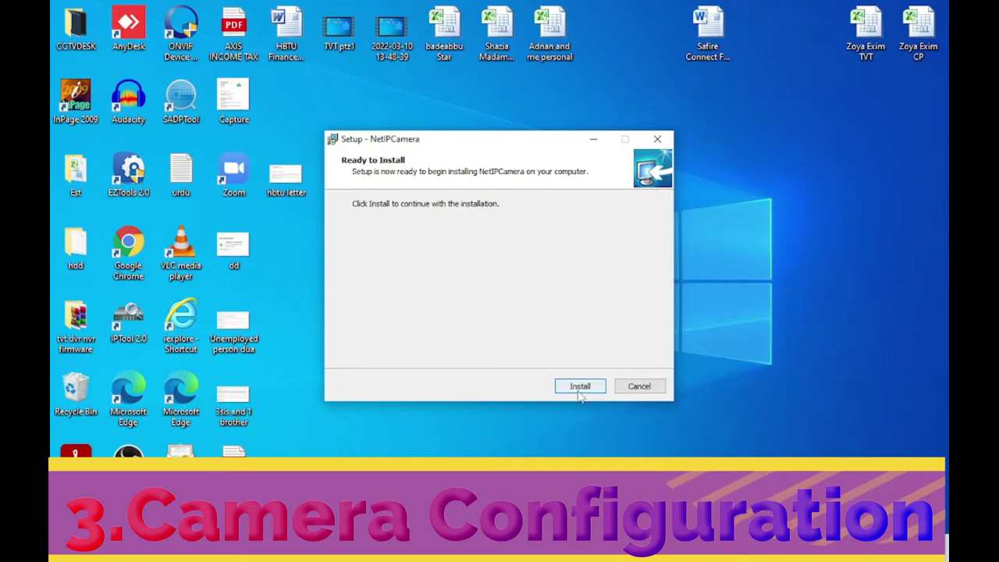
{"action": "left_click", "coordinate": [579, 394]}
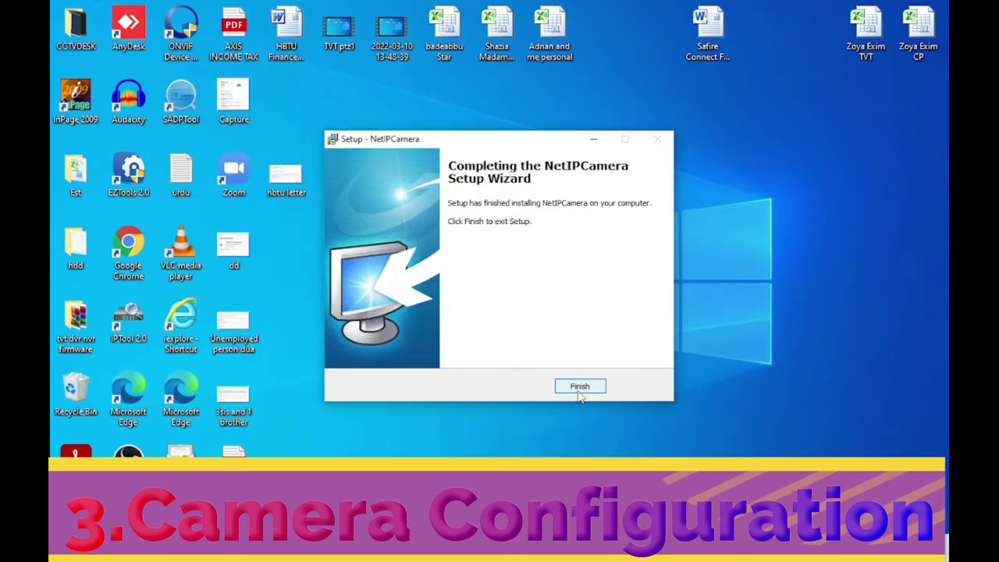
{"action": "left_click", "coordinate": [579, 390]}
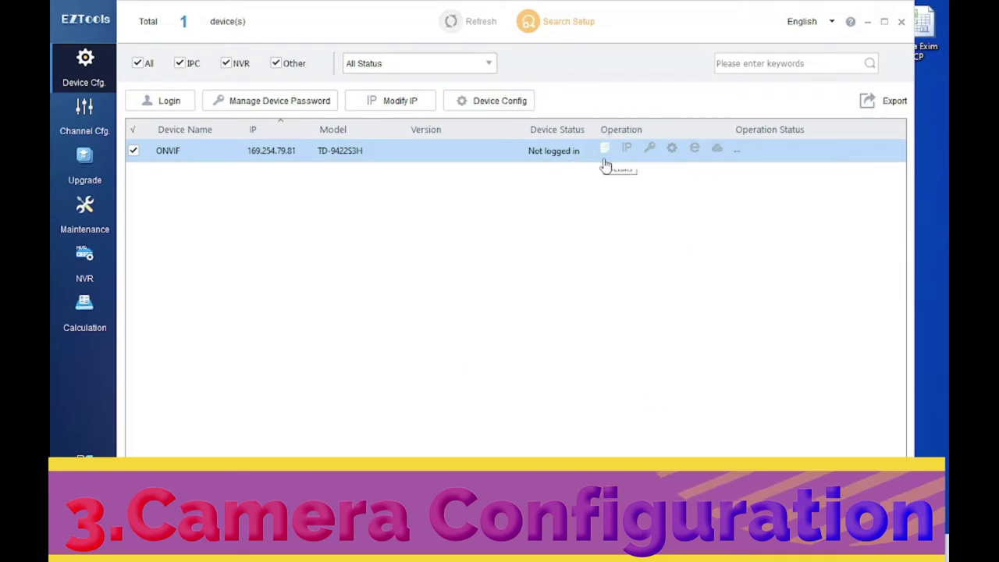
Open the ONVIF camera's web page from EZTools, then minimize Chrome and EZTools.
{"action": "left_click", "coordinate": [694, 154]}
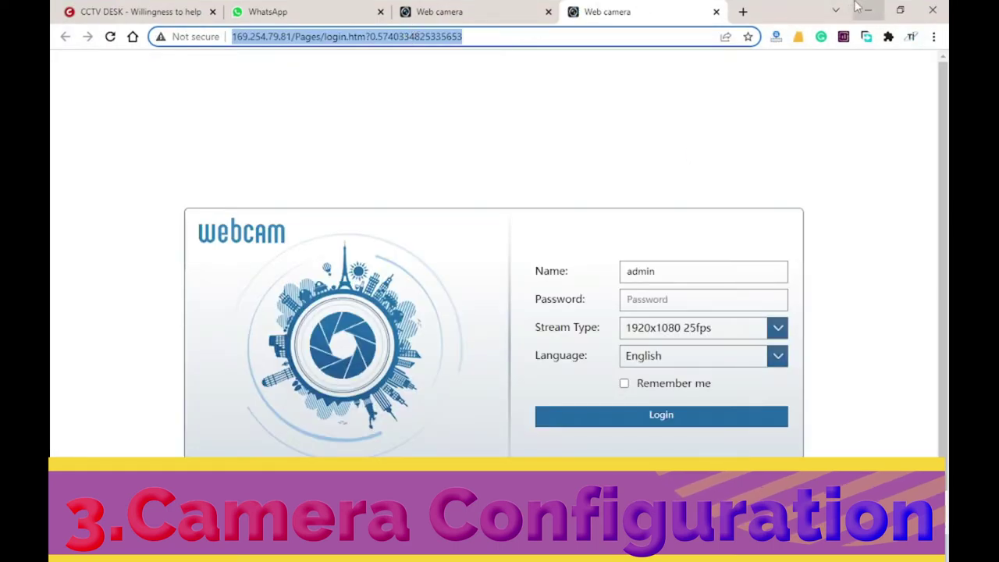
{"action": "left_click", "coordinate": [866, 10]}
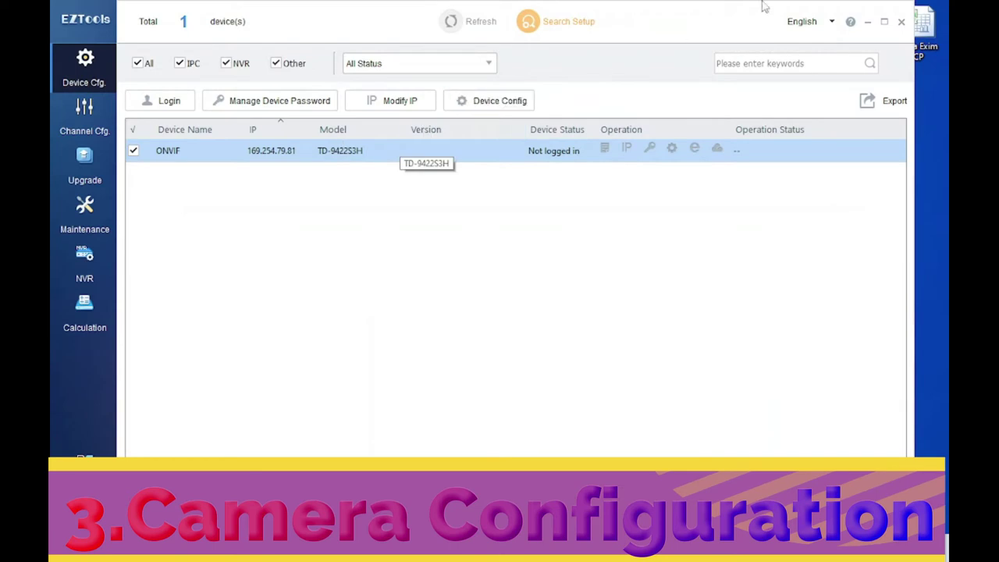
{"action": "left_click", "coordinate": [867, 22]}
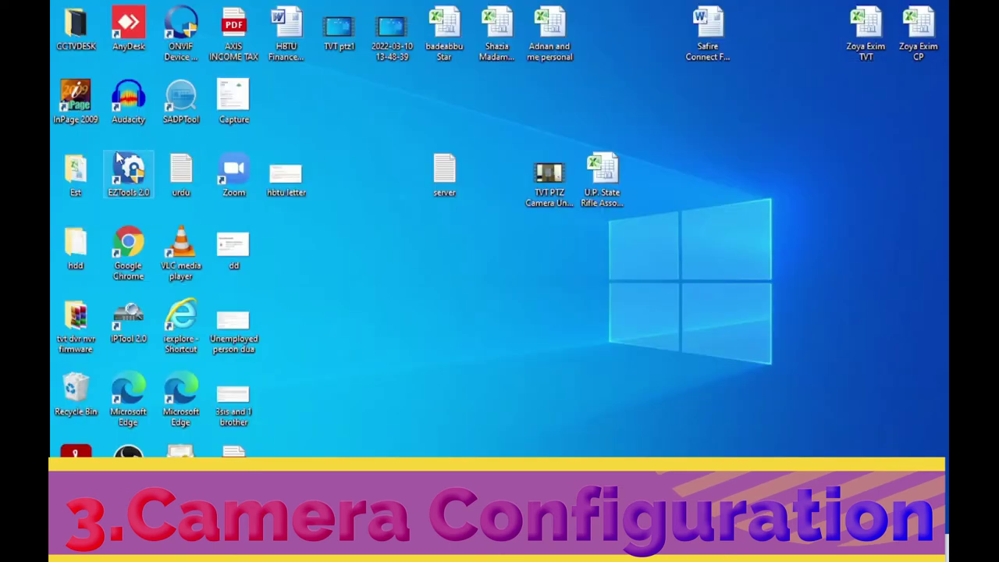
Load the camera login address 169.254.79.81 in a maximized Internet Explorer window.
{"action": "double_click", "coordinate": [179, 309]}
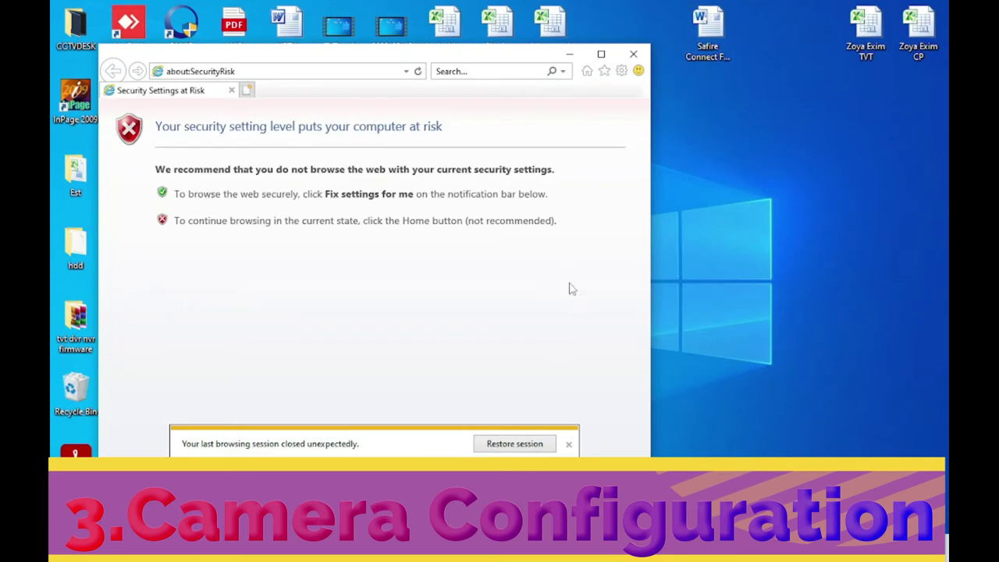
{"action": "left_click", "coordinate": [601, 53]}
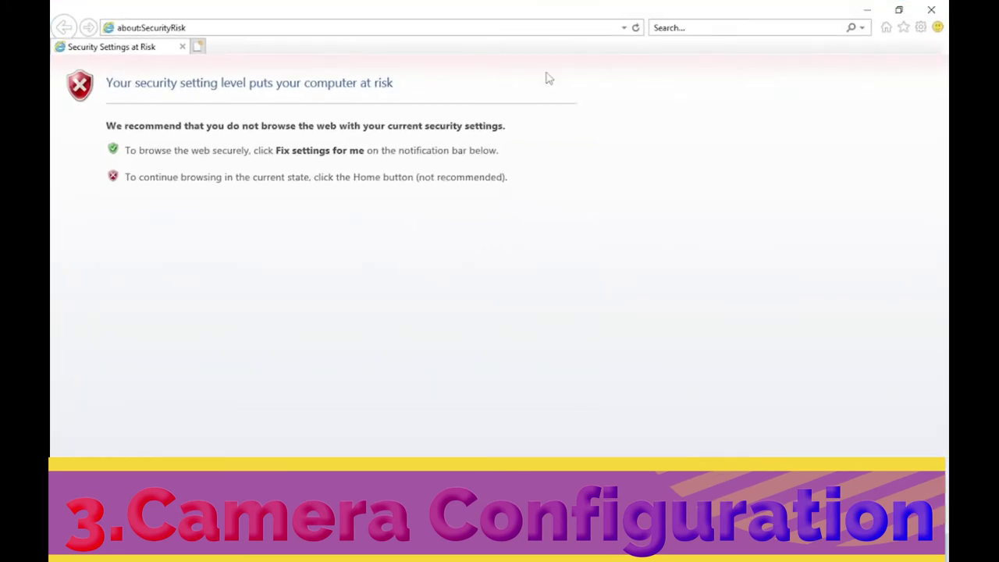
{"action": "left_click", "coordinate": [307, 27]}
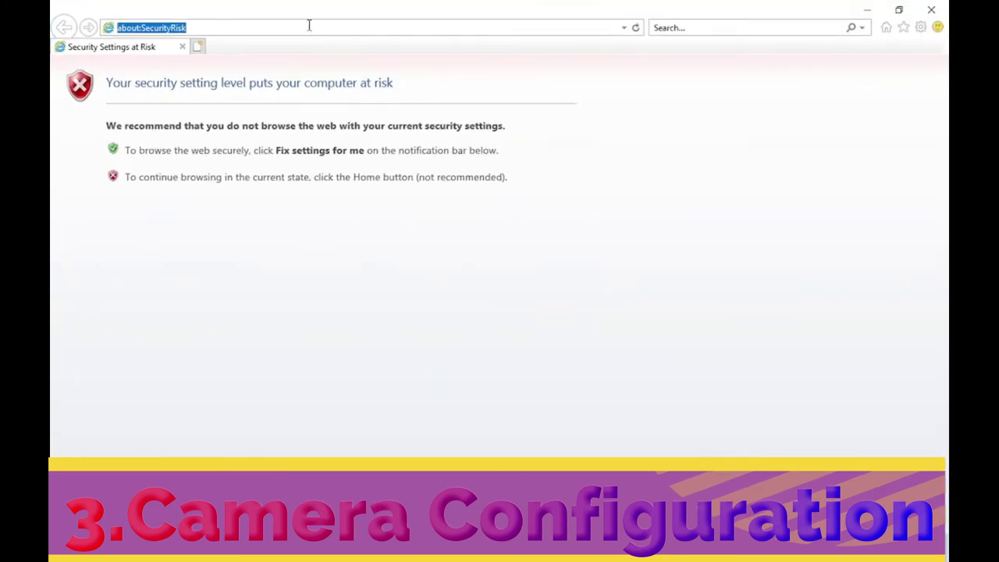
{"action": "type", "text": "http://169.254.79.81/Pages/login.htm?0.5740334825335653"}
{"action": "key", "text": "Return"}
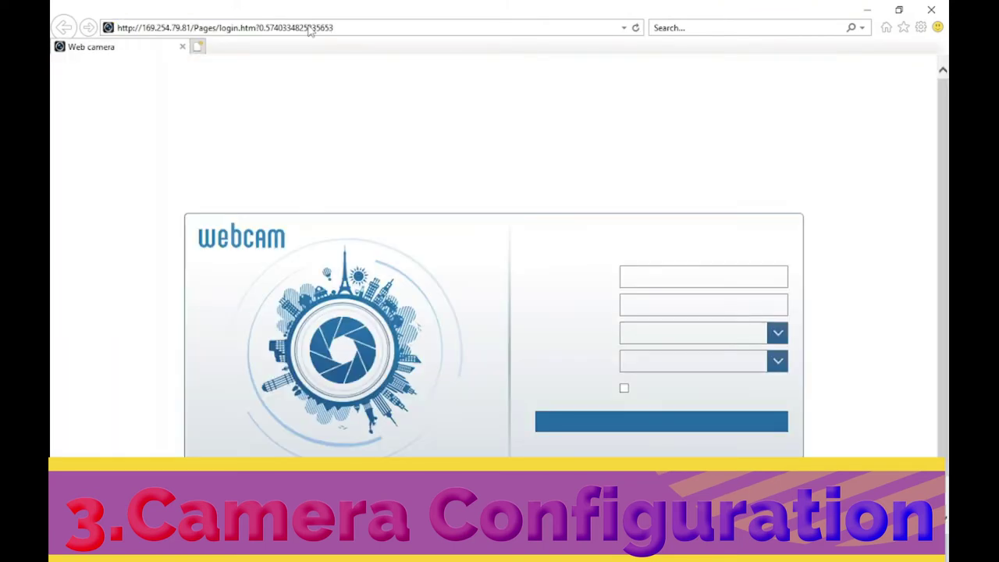
Log in as admin in Internet Explorer, declining the password change, to stream live video.
{"action": "left_click", "coordinate": [632, 306]}
{"action": "type", "text": "123456"}
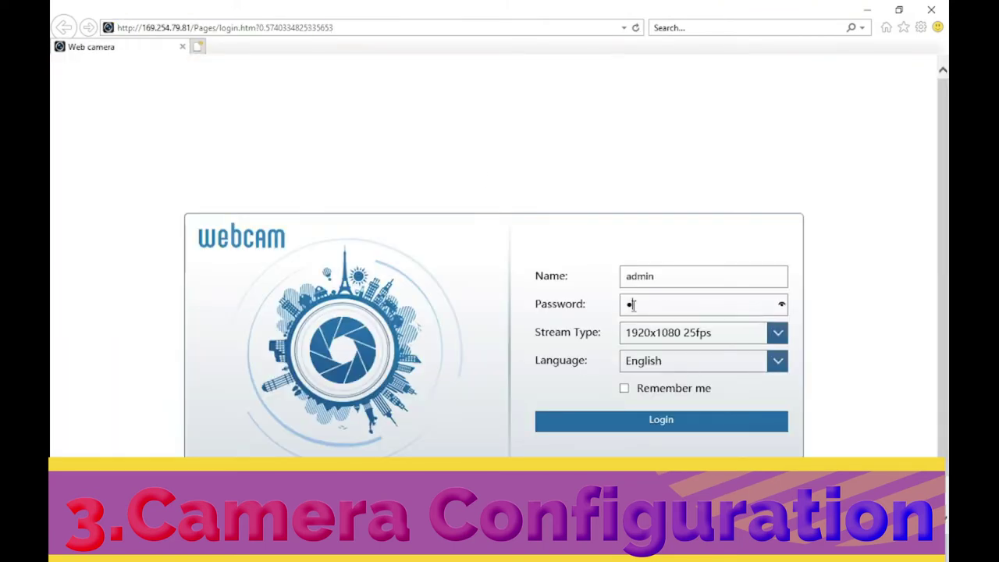
{"action": "left_click", "coordinate": [626, 419]}
{"action": "left_click", "coordinate": [548, 353]}
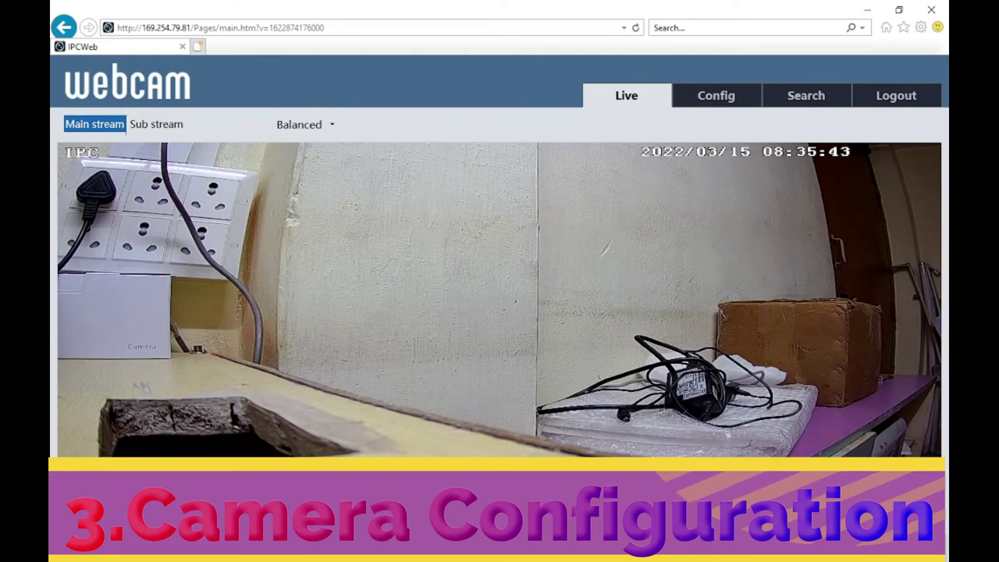
Go to the camera's Config > Network > TCP/IP settings.
{"action": "left_click", "coordinate": [708, 99]}
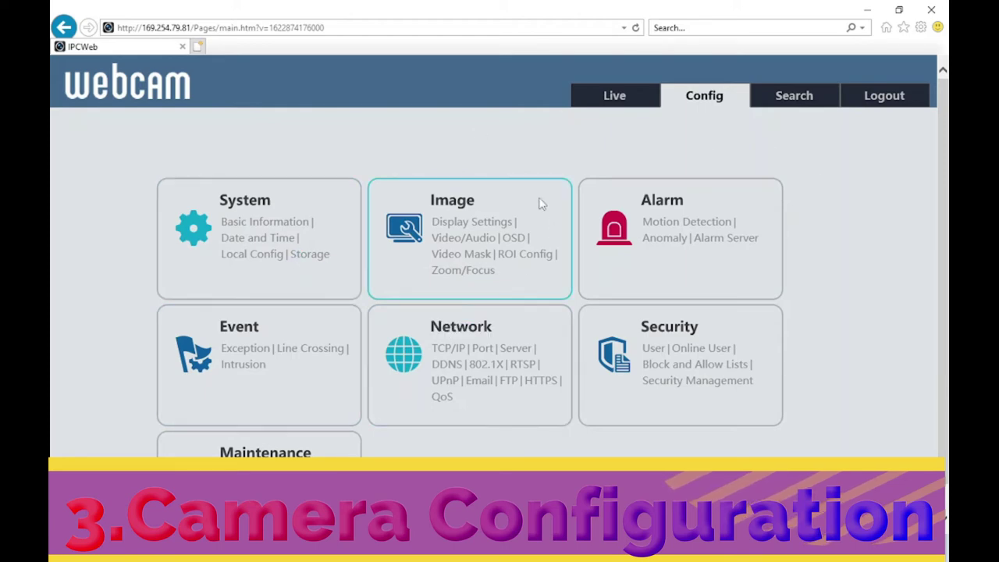
{"action": "left_click", "coordinate": [446, 328]}
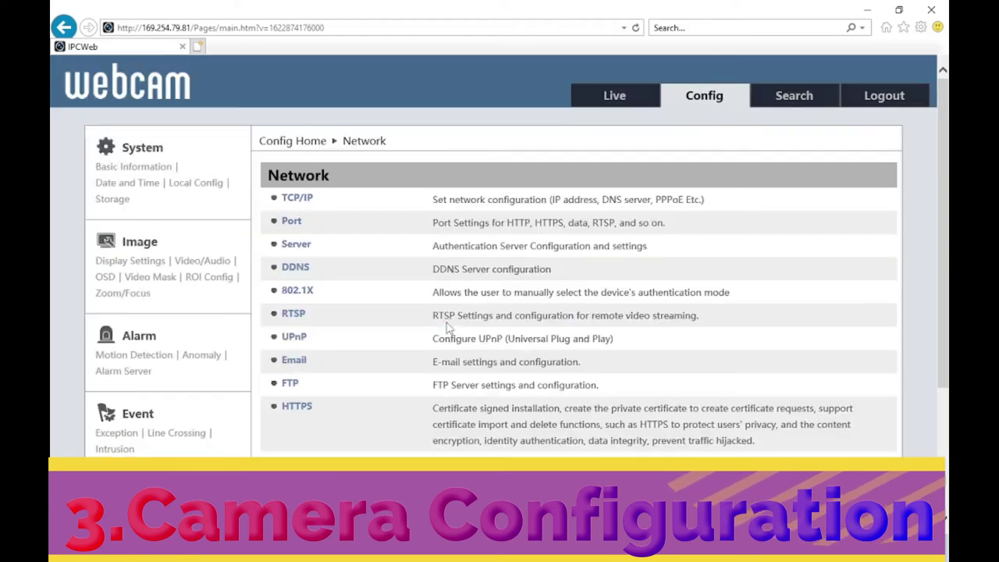
{"action": "left_click", "coordinate": [303, 199]}
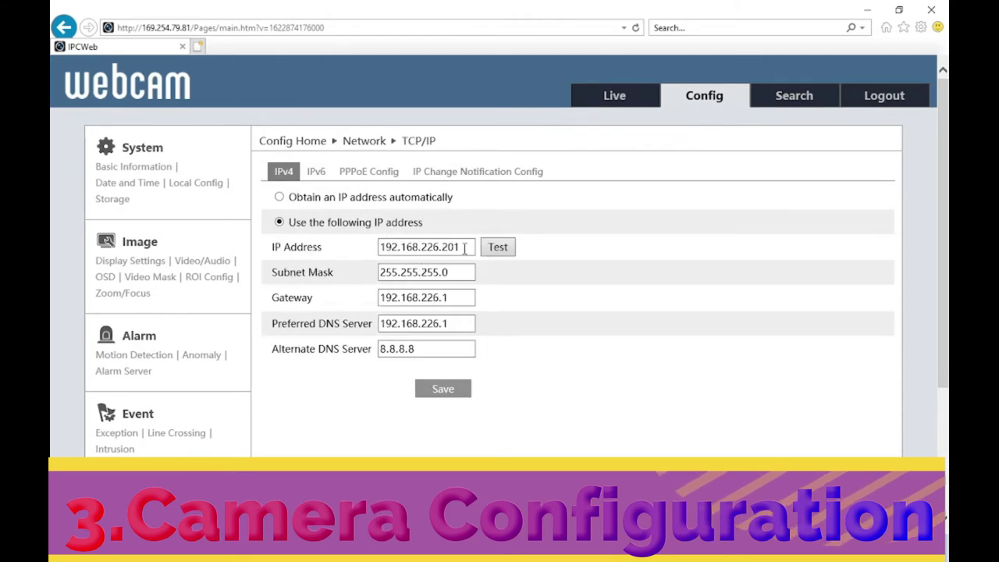
Review the static IP 192.168.226.201 and DNS 8.8.8.8, then minimize the browser.
{"action": "double_click", "coordinate": [389, 248]}
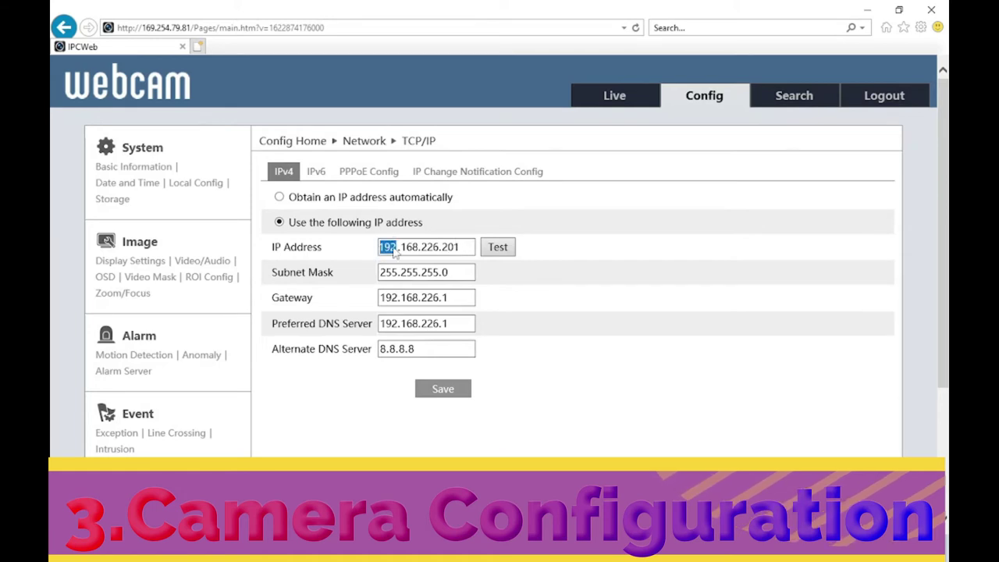
{"action": "double_click", "coordinate": [428, 247]}
{"action": "left_click", "coordinate": [466, 249]}
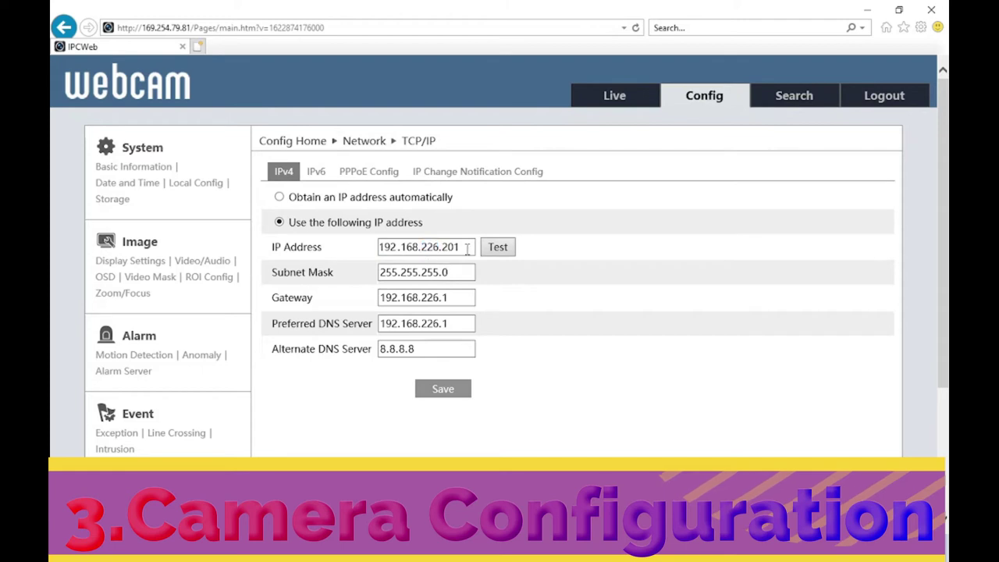
{"action": "double_click", "coordinate": [444, 323]}
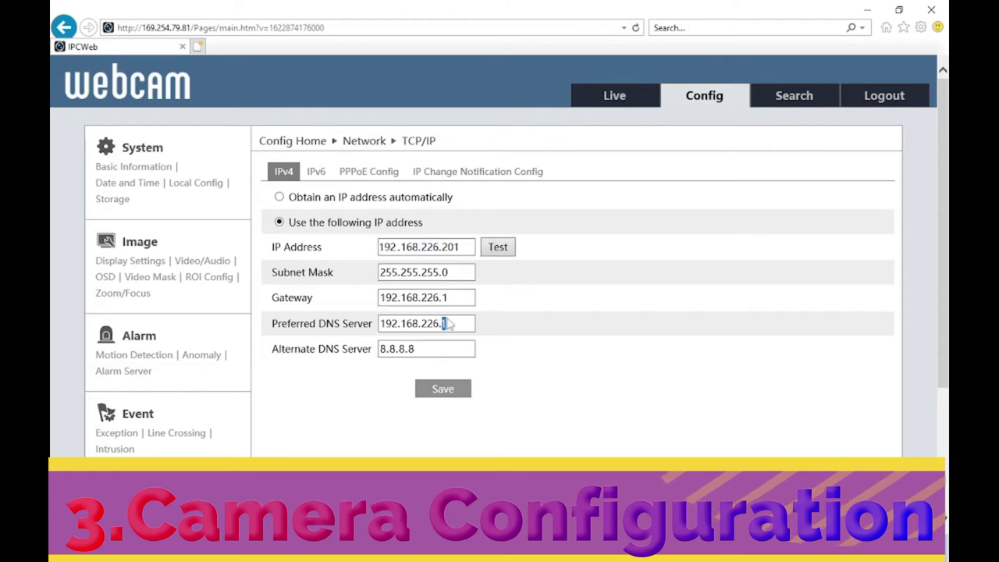
{"action": "left_click", "coordinate": [437, 351]}
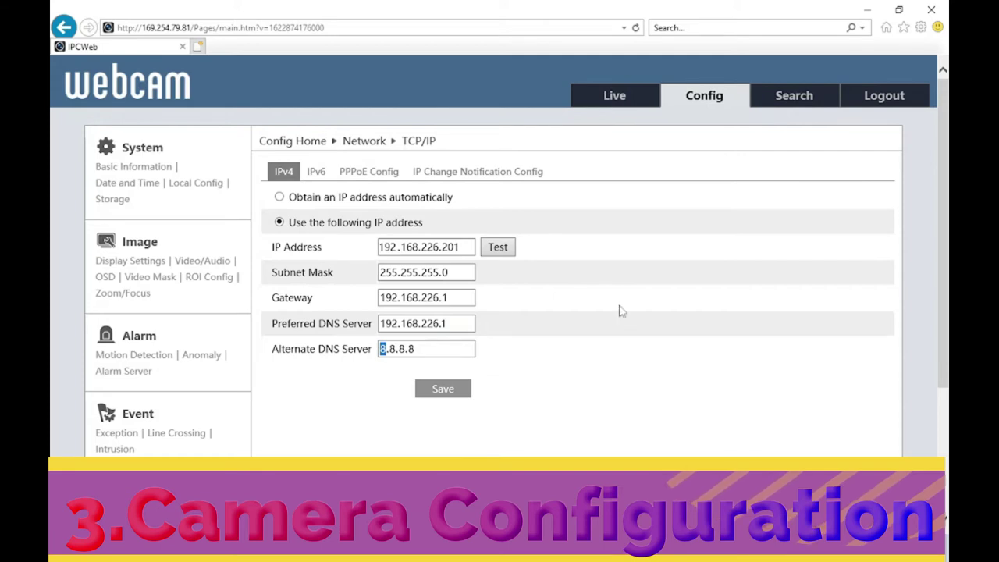
{"action": "left_click", "coordinate": [868, 9]}
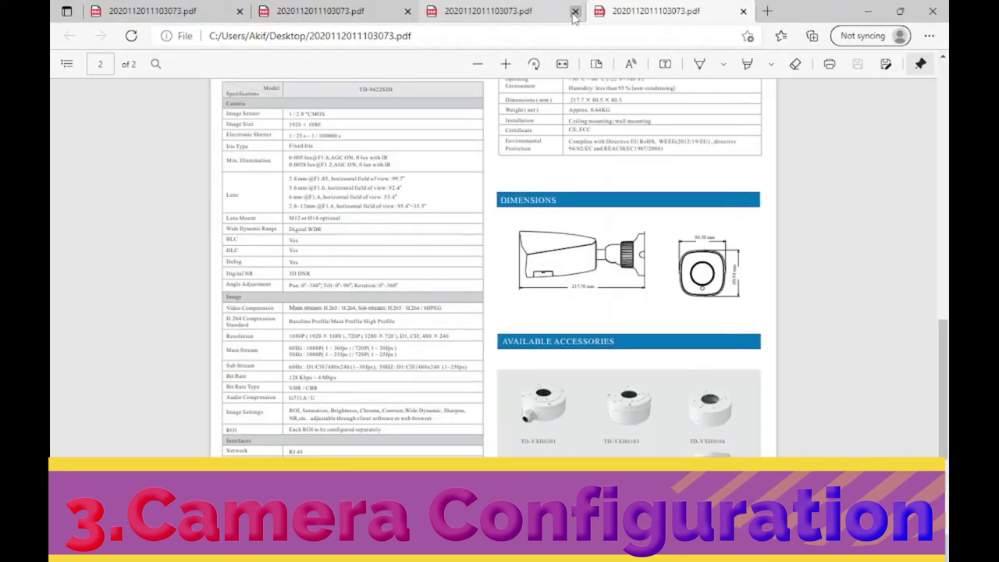
Close the two duplicate spec-sheet PDF tabs and highlight the BLC entry in the spec table.
{"action": "left_click", "coordinate": [575, 11]}
{"action": "left_click", "coordinate": [408, 11]}
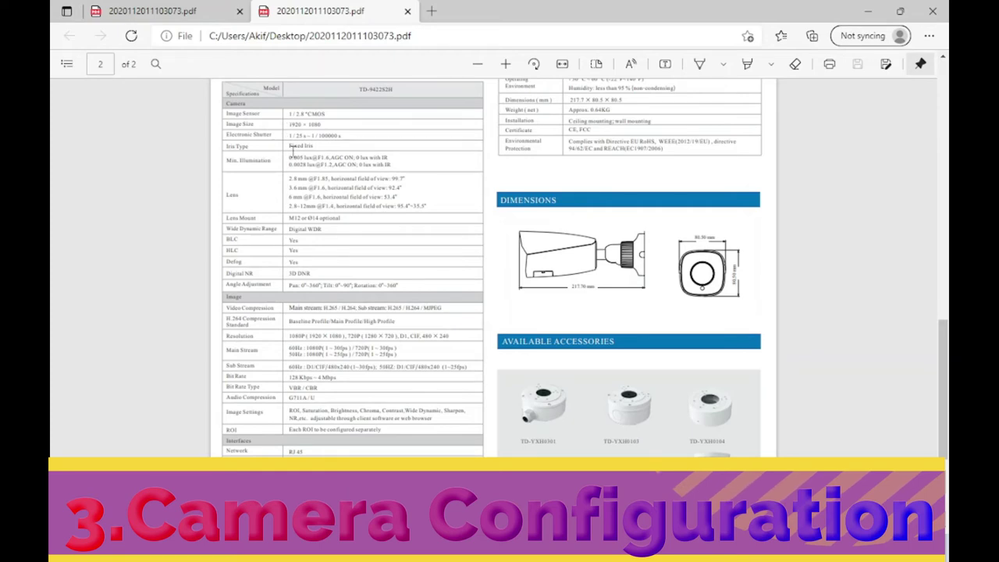
{"action": "left_click_drag", "start_coordinate": [299, 240], "coordinate": [310, 269]}
{"action": "left_click", "coordinate": [308, 266]}
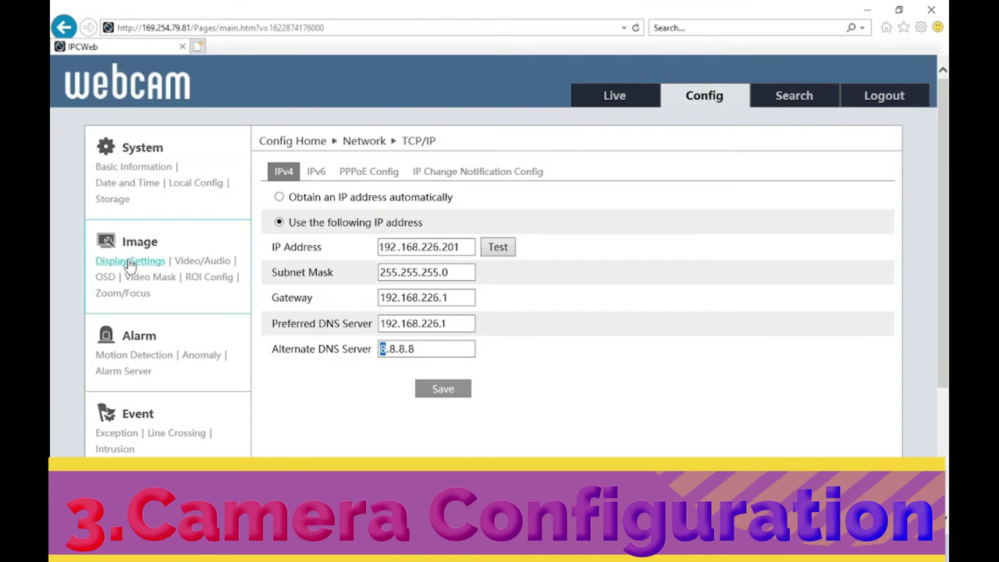
In Image Display Settings, enable WDR (128) and Defog (50), leaving BLC Off.
{"action": "left_click", "coordinate": [129, 264]}
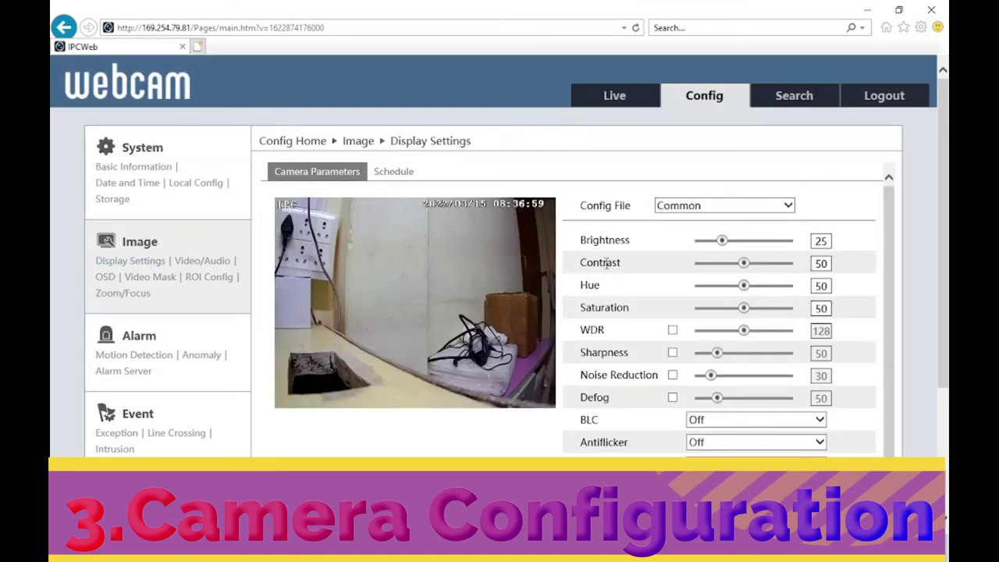
{"action": "left_click_drag", "start_coordinate": [891, 254], "coordinate": [892, 257]}
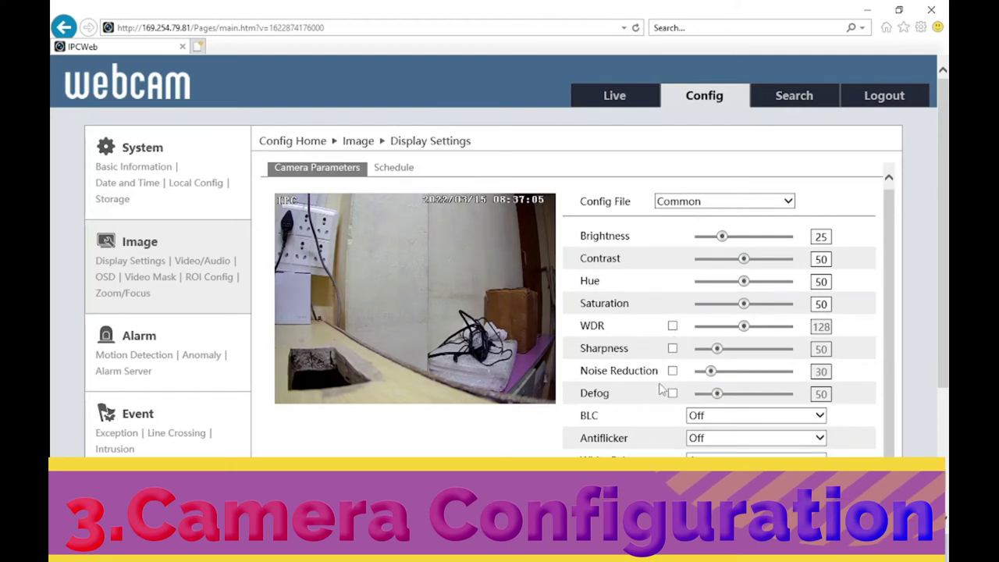
{"action": "left_click", "coordinate": [672, 394]}
{"action": "left_click", "coordinate": [672, 326]}
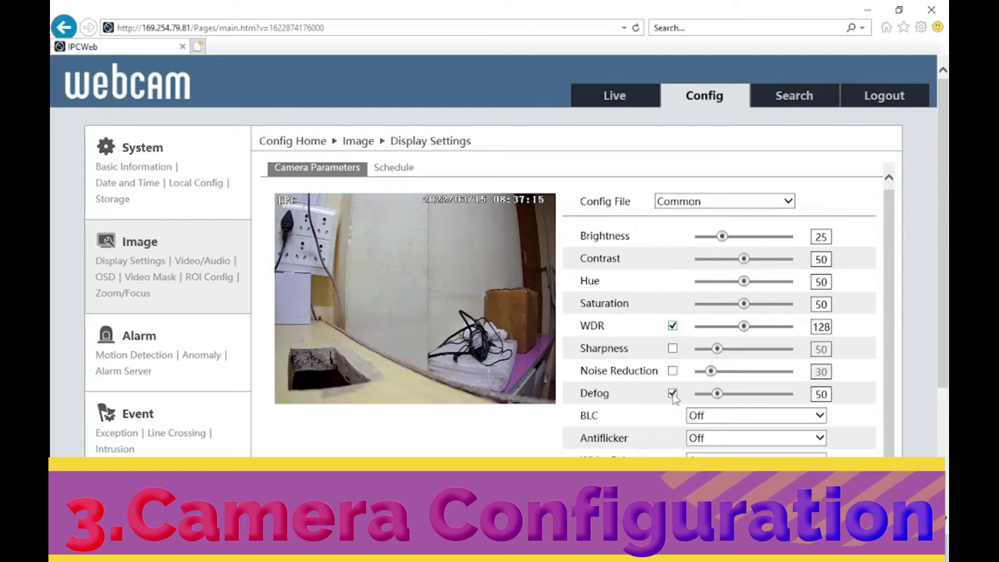
{"action": "left_click", "coordinate": [713, 416]}
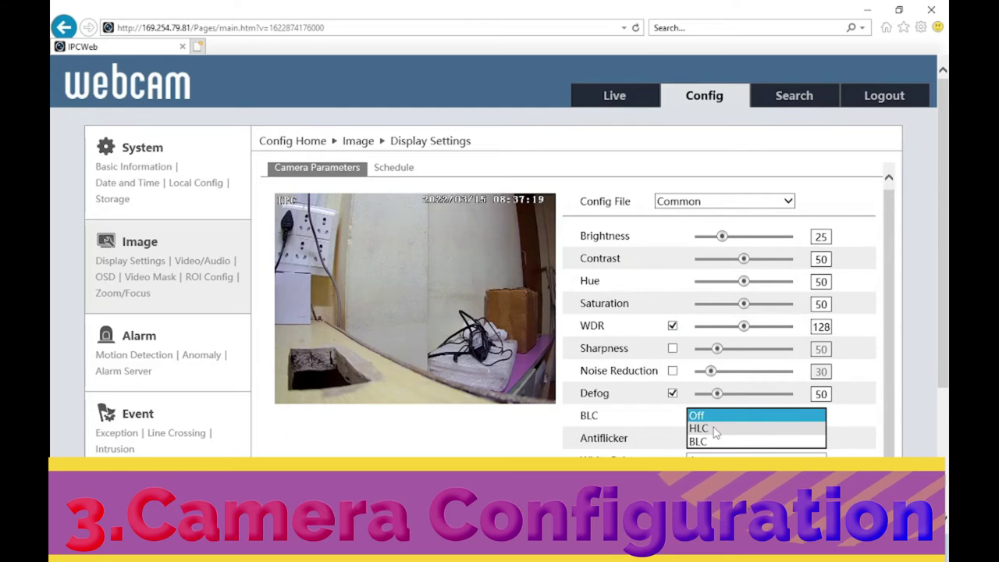
{"action": "left_click", "coordinate": [660, 421]}
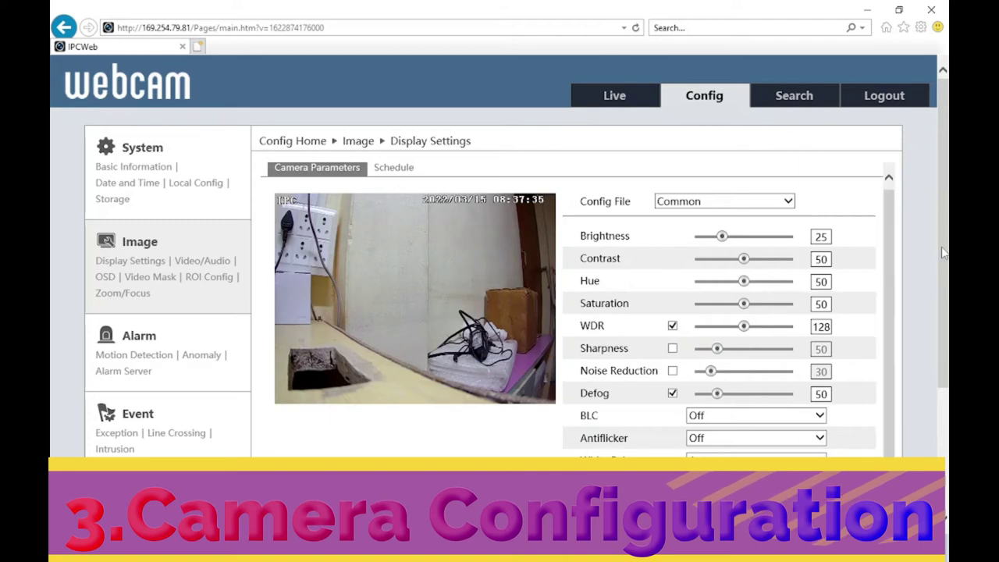
{"action": "left_click_drag", "start_coordinate": [943, 252], "coordinate": [942, 363]}
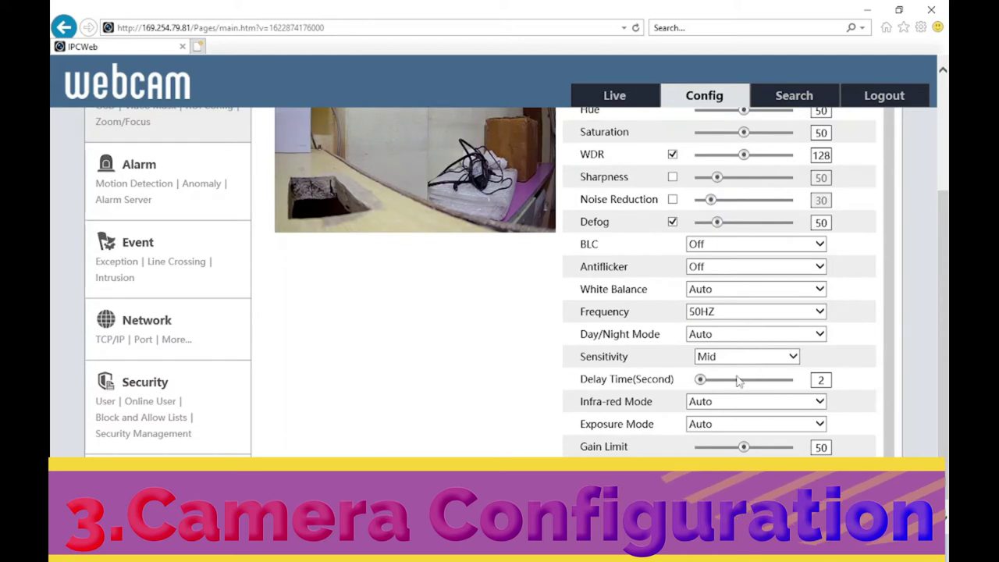
{"action": "mouse_move", "coordinate": [720, 385]}
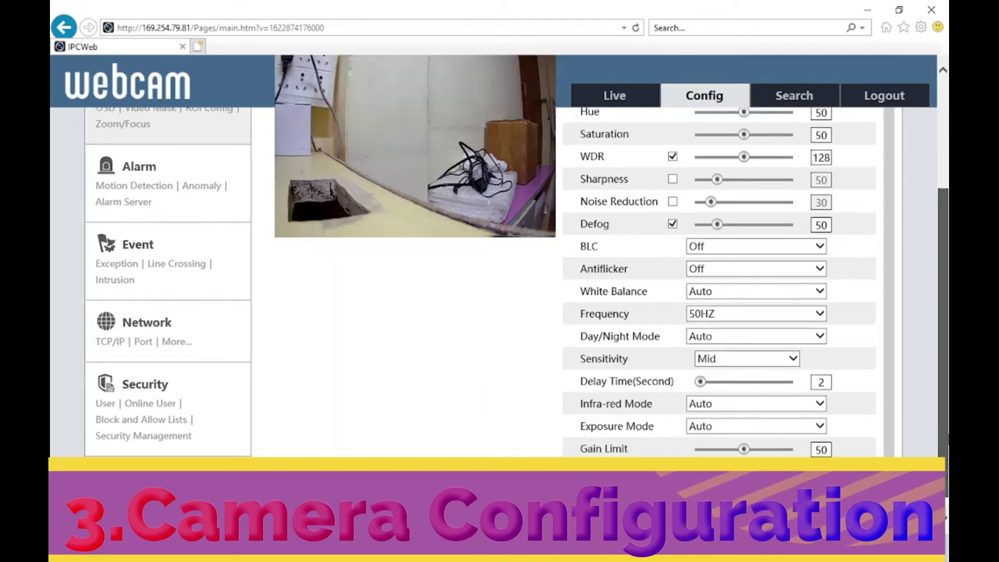
Scroll back to the top of Display Settings and bring the spec-sheet PDF to the front.
{"action": "scroll", "coordinate": [945, 440], "scroll_direction": "up", "scroll_amount": 1}
{"action": "scroll", "coordinate": [944, 440], "scroll_direction": "up", "scroll_amount": 2}
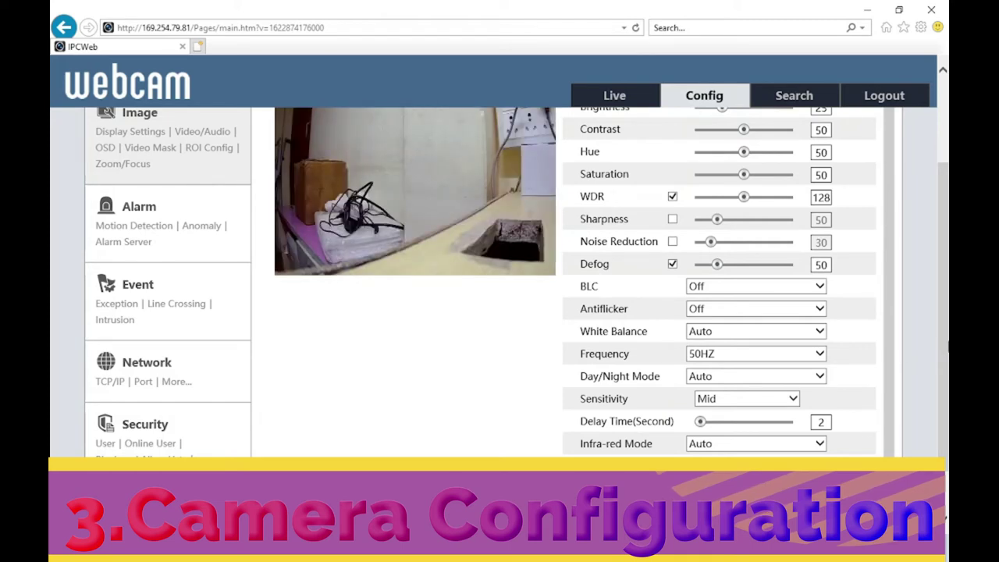
{"action": "scroll", "coordinate": [940, 358], "scroll_direction": "down", "scroll_amount": 1}
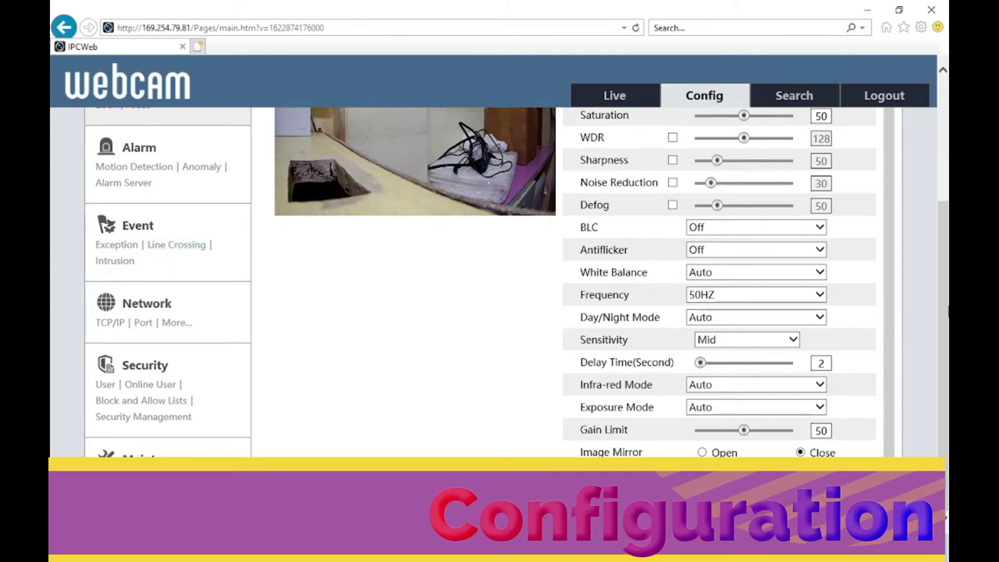
{"action": "left_click_drag", "start_coordinate": [947, 310], "coordinate": [947, 163]}
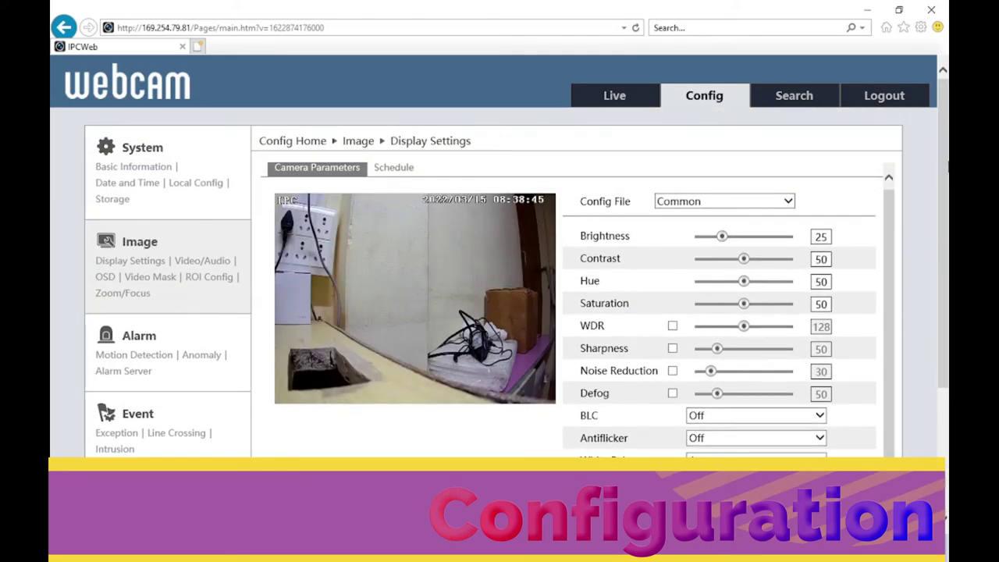
{"action": "mouse_move", "coordinate": [579, 550]}
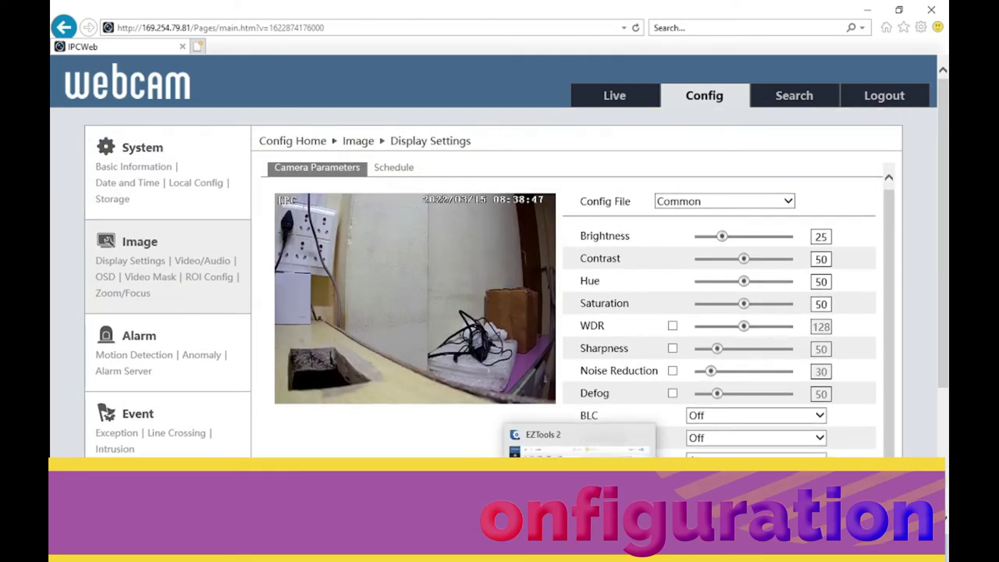
{"action": "left_click", "coordinate": [656, 550]}
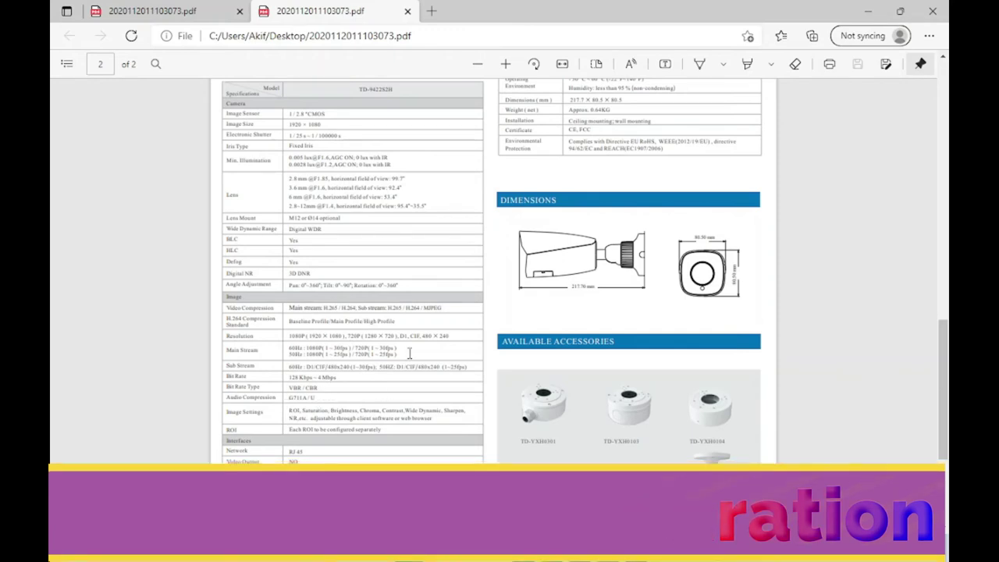
Minimize the Edge PDF viewer window.
{"action": "left_click", "coordinate": [867, 11]}
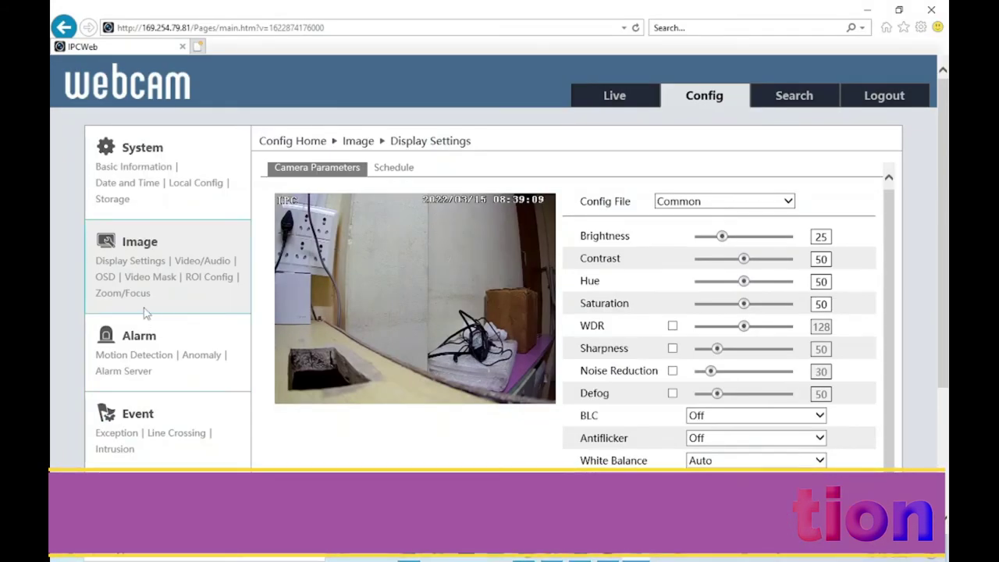
Move from Display Settings through the Video/Audio page to the OSD settings.
{"action": "left_click", "coordinate": [136, 266]}
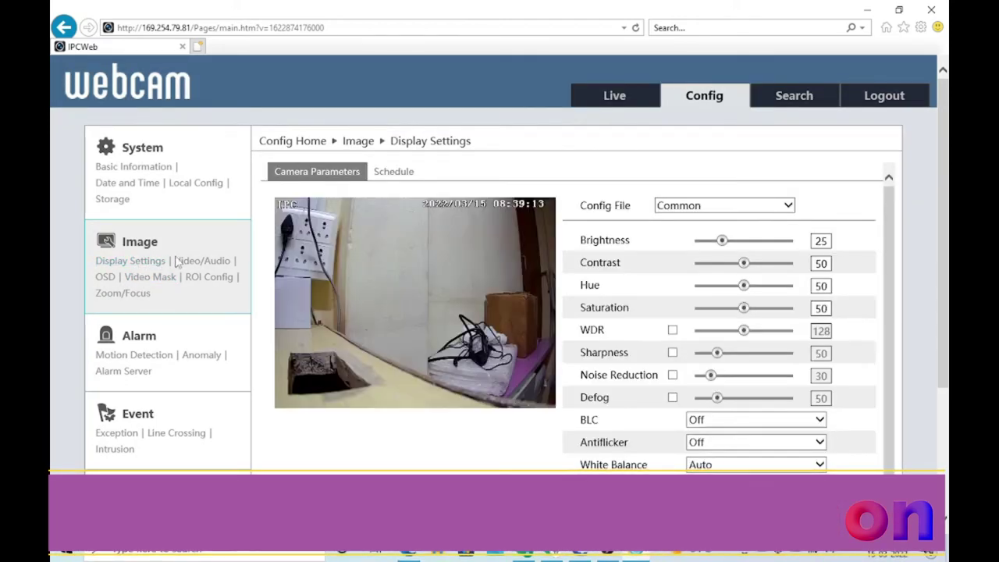
{"action": "left_click", "coordinate": [184, 264]}
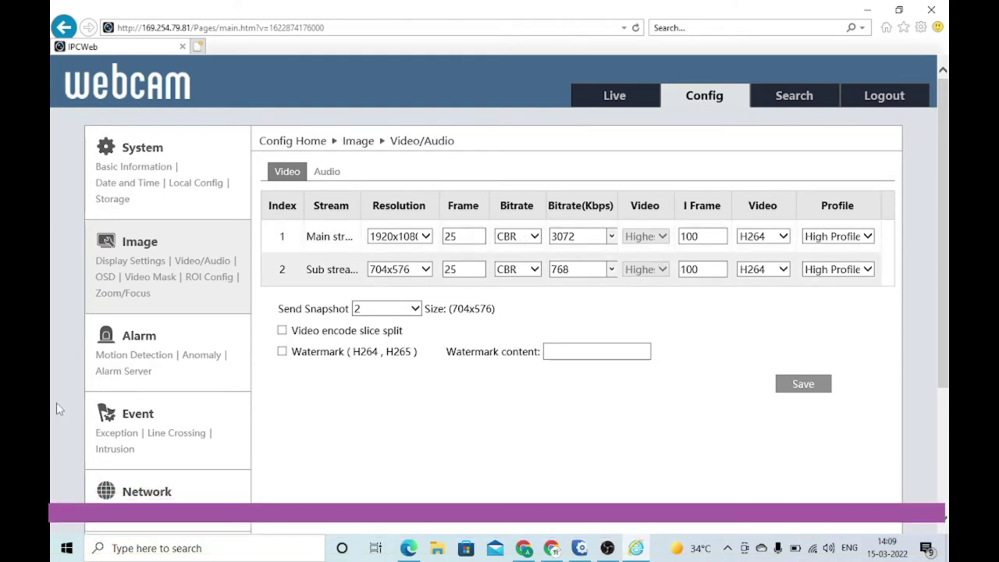
{"action": "left_click", "coordinate": [104, 280]}
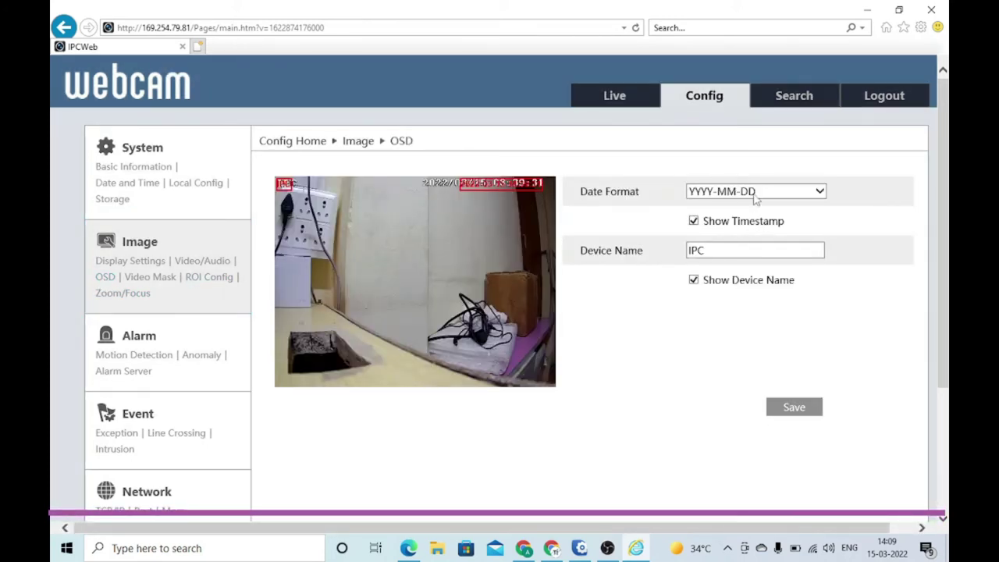
Replace the OSD device name IPC with Camera1, save, and dismiss the confirmation.
{"action": "left_click_drag", "start_coordinate": [713, 250], "coordinate": [680, 252]}
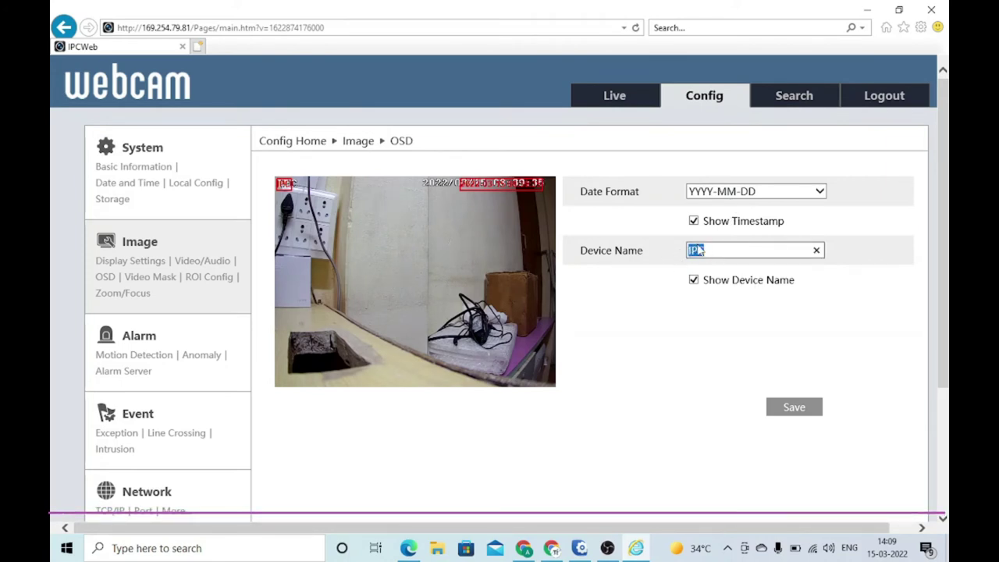
{"action": "left_click", "coordinate": [734, 252]}
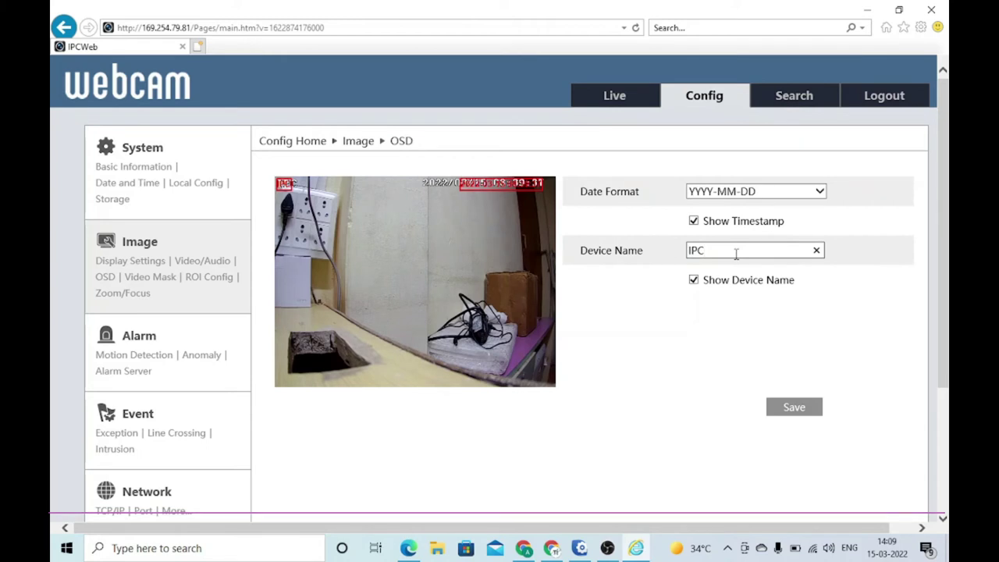
{"action": "key", "text": "BackSpace"}
{"action": "key", "text": "BackSpace"}
{"action": "key", "text": "BackSpace"}
{"action": "type", "text": "Ca"}
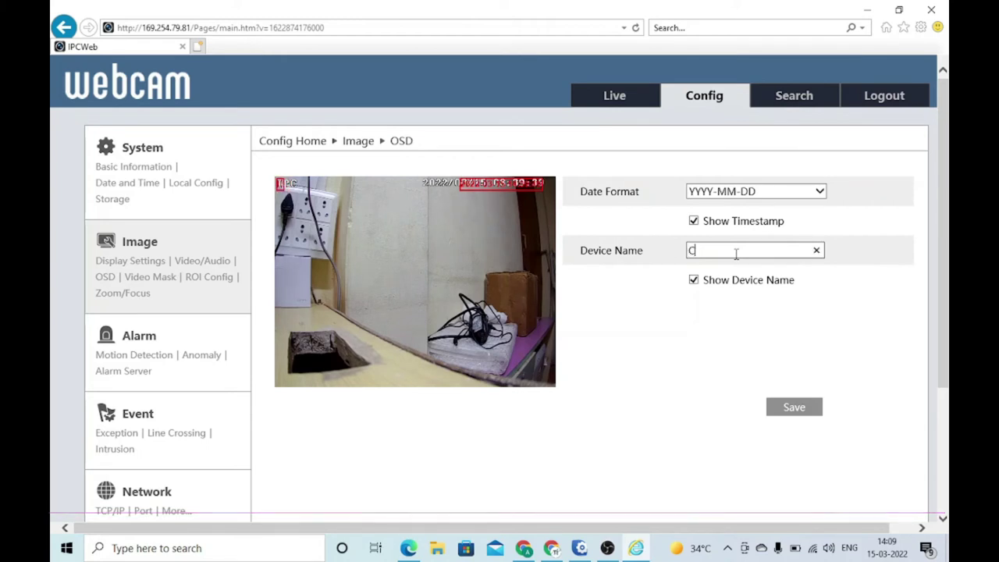
{"action": "type", "text": "mera1"}
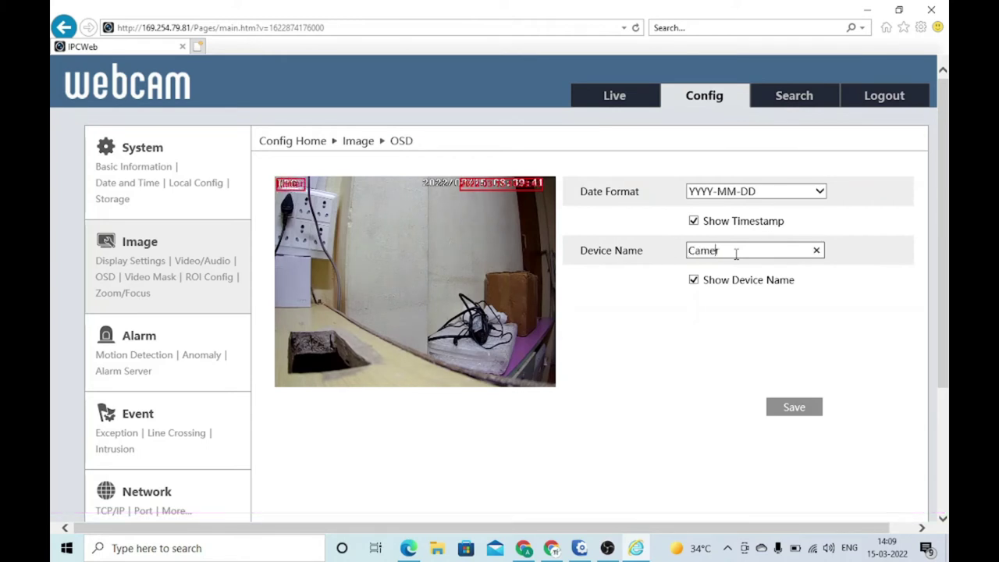
{"action": "left_click", "coordinate": [793, 407]}
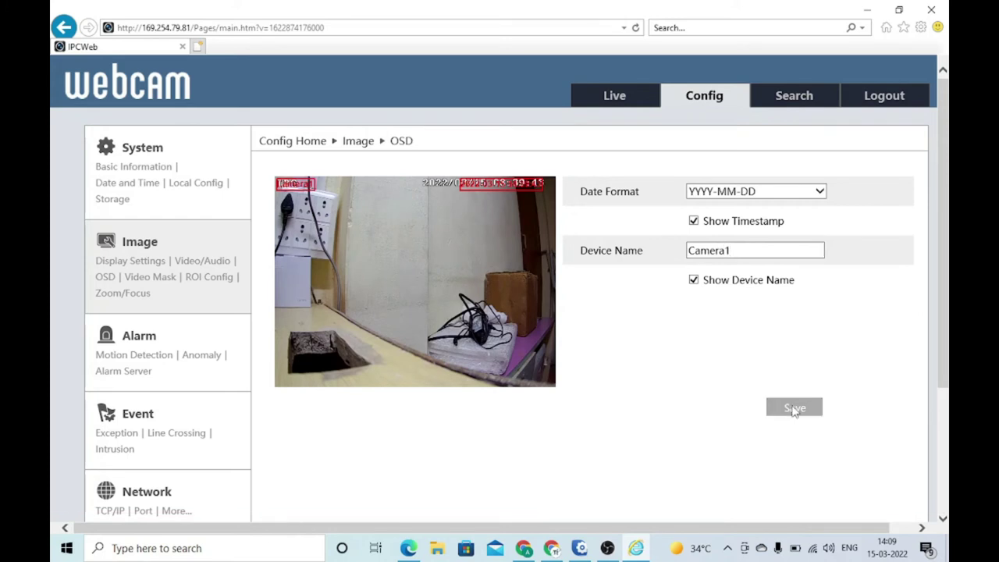
{"action": "left_click", "coordinate": [568, 423]}
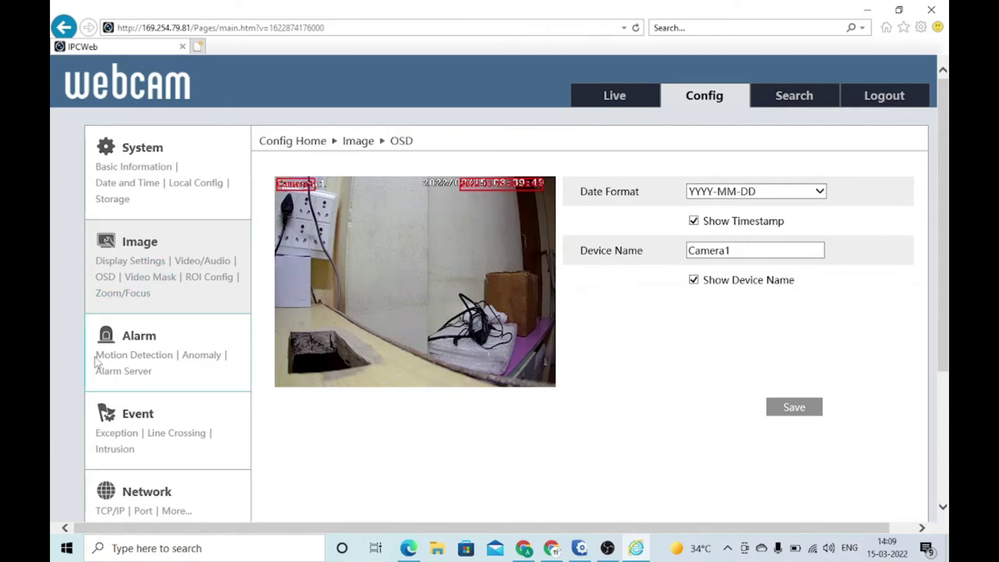
Open Alarm > Motion Detection, then minimize and restore the Internet Explorer window.
{"action": "left_click", "coordinate": [121, 359]}
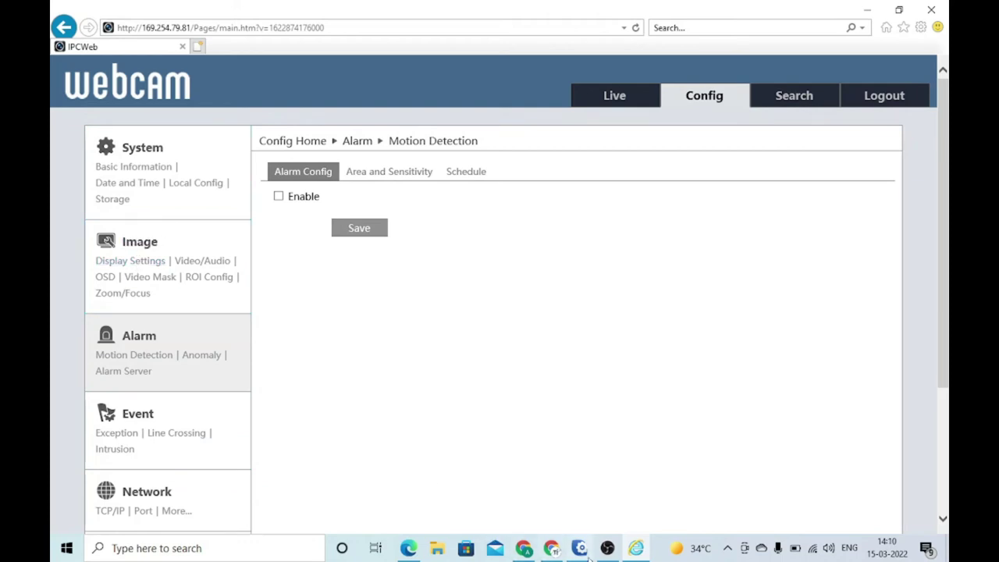
{"action": "mouse_move", "coordinate": [602, 554]}
{"action": "left_click", "coordinate": [635, 550]}
{"action": "left_click", "coordinate": [634, 549]}
Browse the System pages: Basic Information, Date and Time, Local Config, then Storage.
{"action": "left_click", "coordinate": [140, 152]}
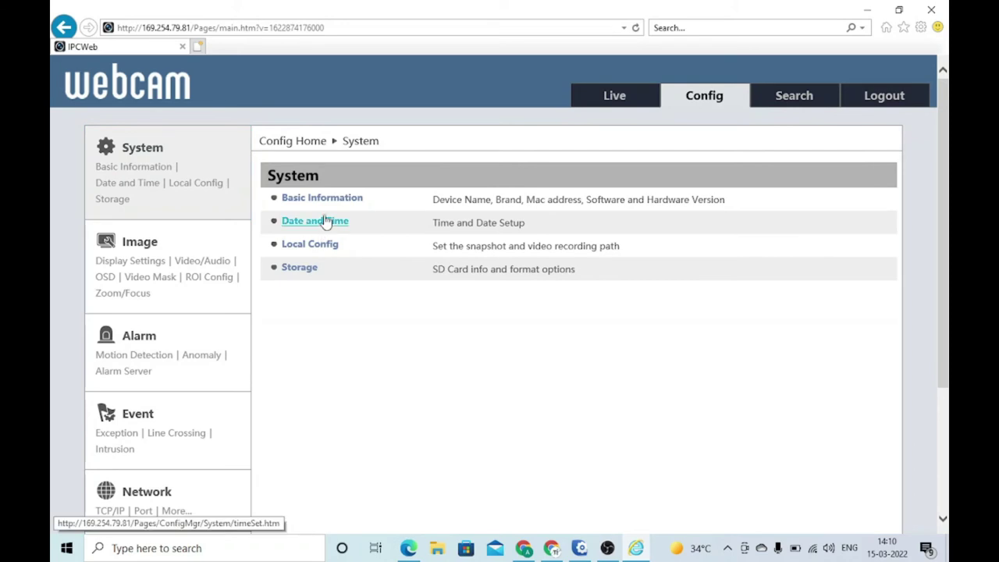
{"action": "left_click", "coordinate": [326, 200]}
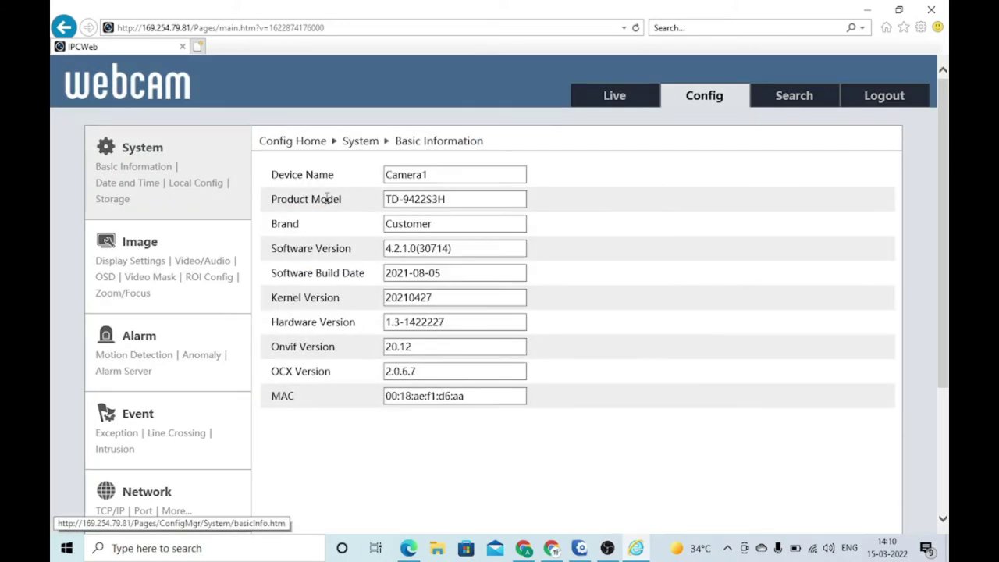
{"action": "left_click", "coordinate": [125, 184]}
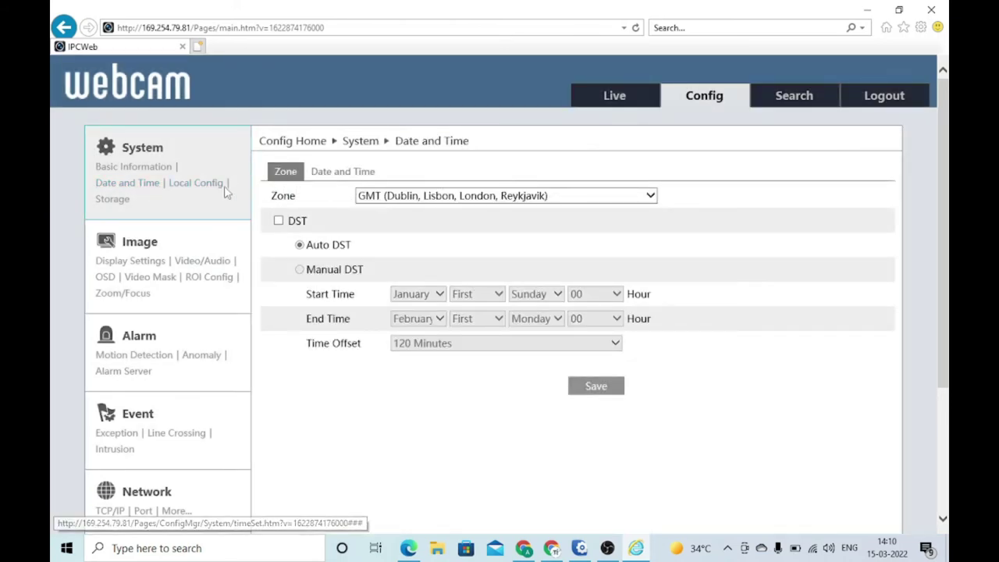
{"action": "left_click", "coordinate": [209, 186]}
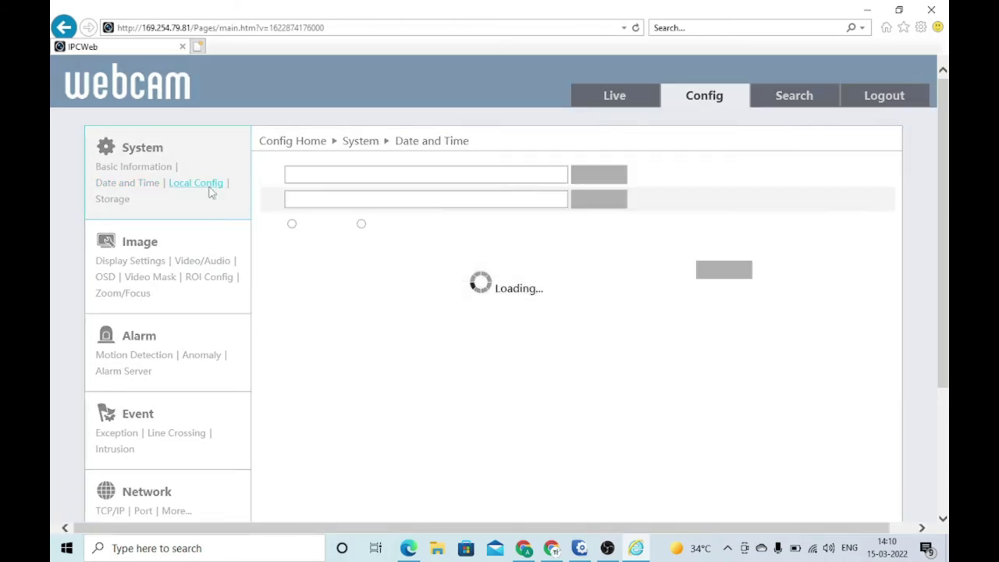
{"action": "left_click", "coordinate": [110, 200]}
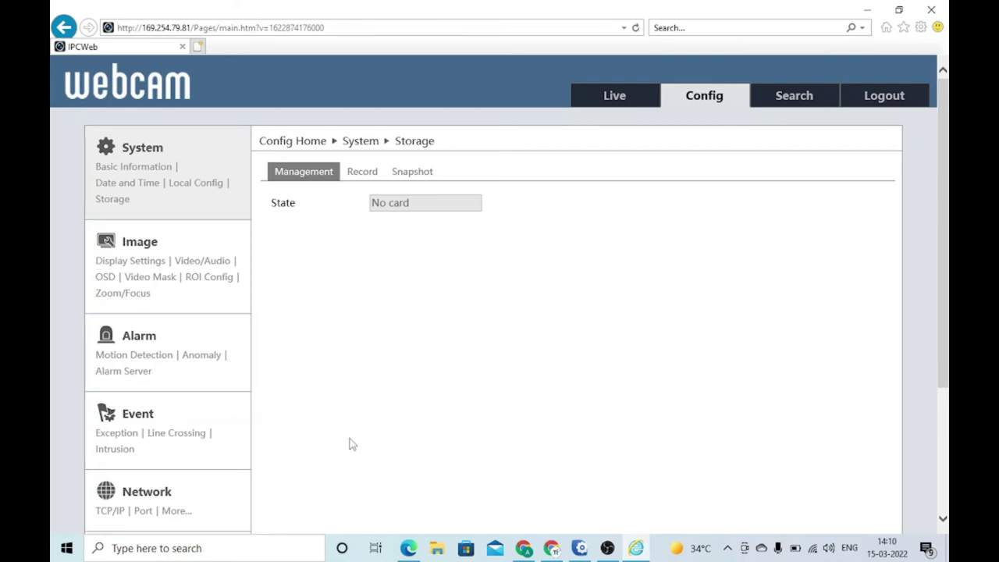
Show the Security > User table and scroll it, confirming admin is the only Administrator.
{"action": "left_click_drag", "start_coordinate": [944, 205], "coordinate": [921, 353]}
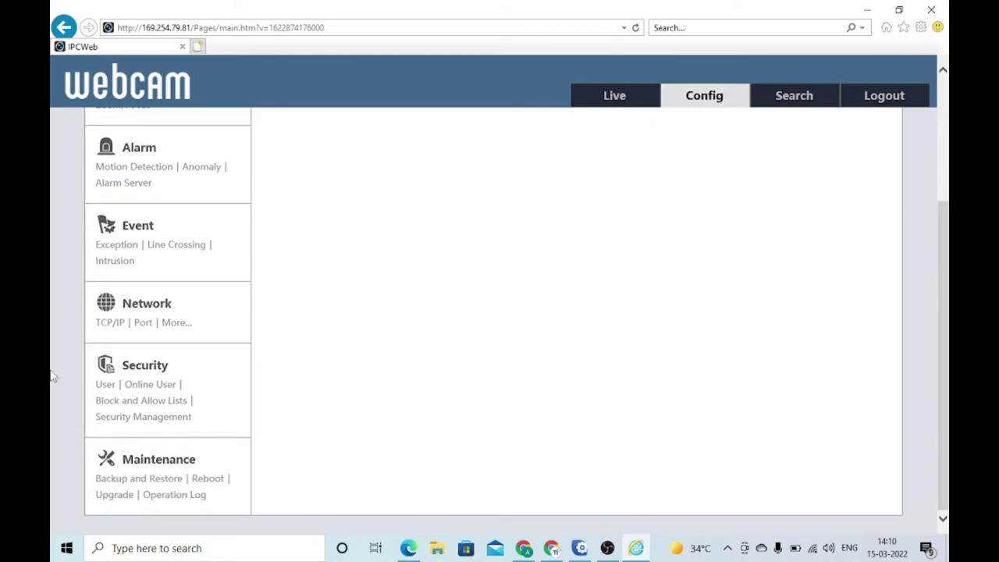
{"action": "left_click", "coordinate": [108, 384]}
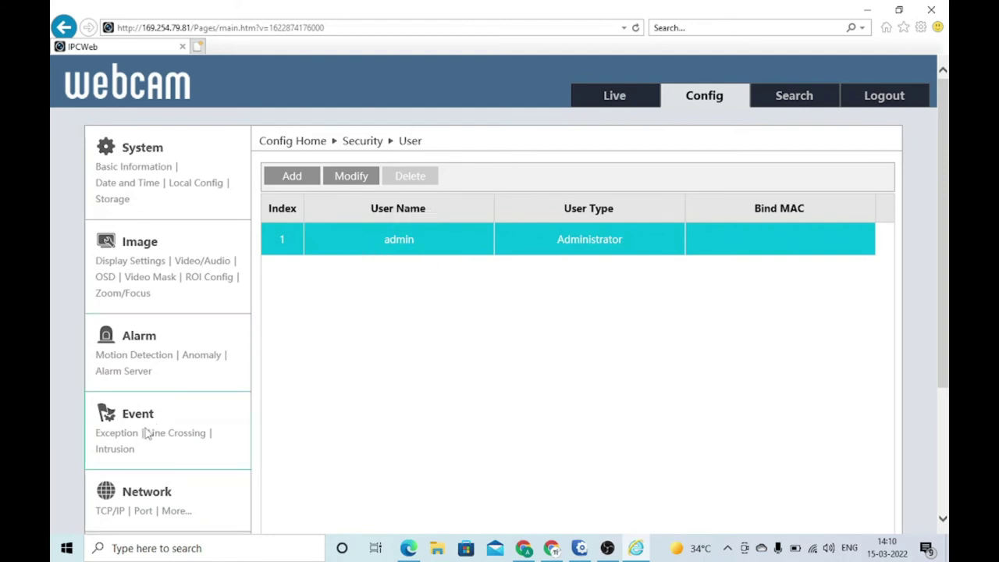
{"action": "left_click_drag", "start_coordinate": [938, 195], "coordinate": [936, 321]}
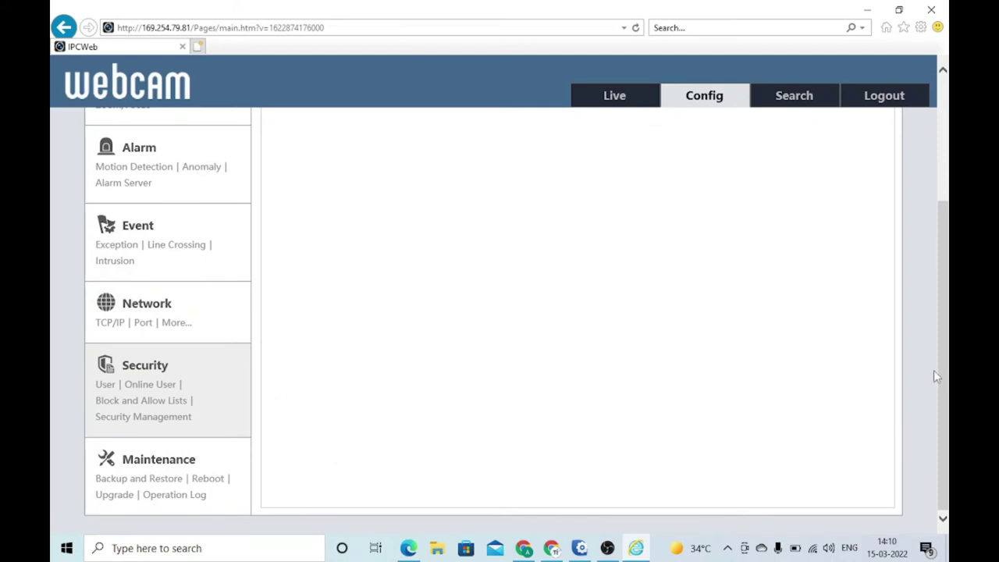
{"action": "left_click_drag", "start_coordinate": [936, 376], "coordinate": [936, 279]}
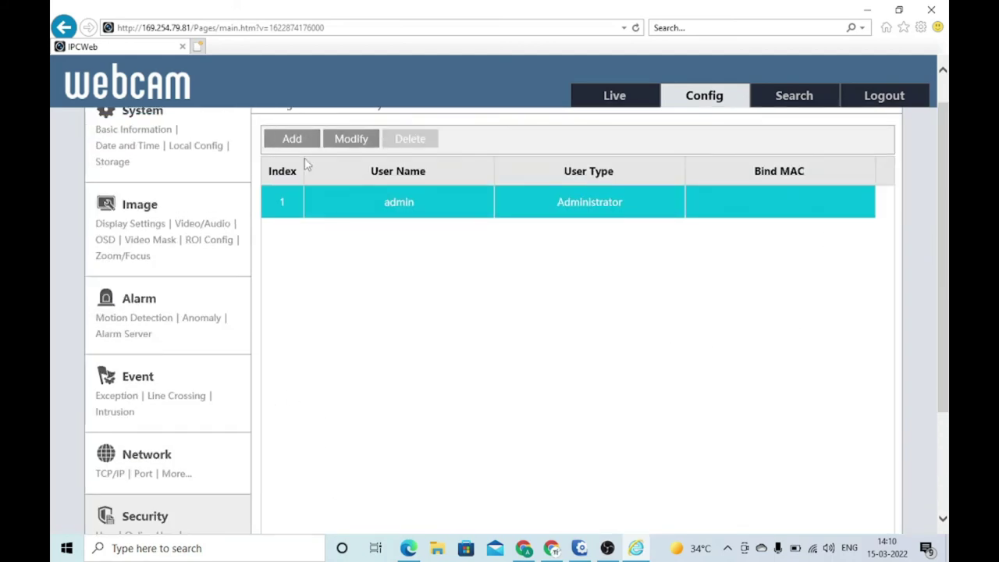
{"action": "left_click_drag", "start_coordinate": [942, 167], "coordinate": [947, 296]}
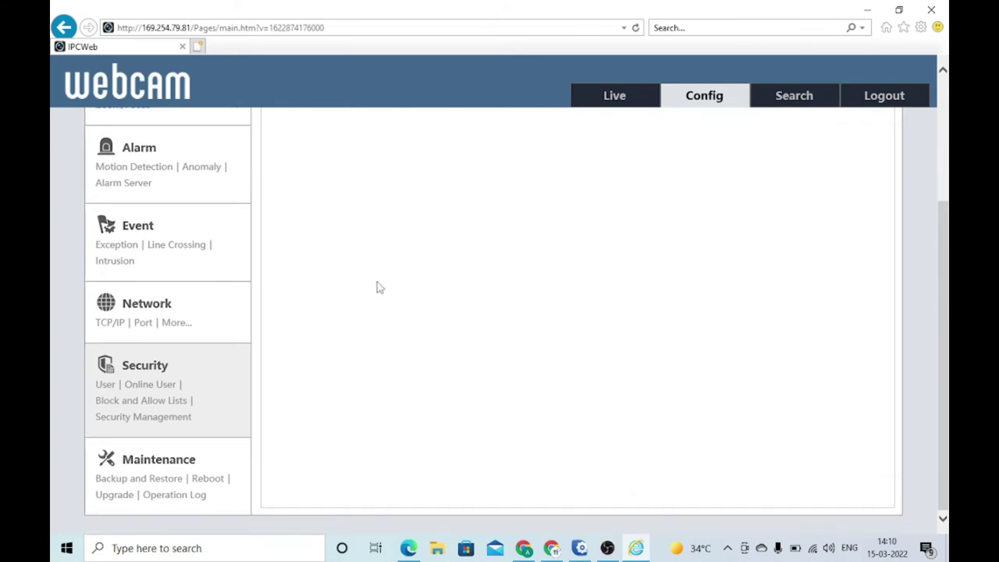
In Maintenance > Backup and Restore, tick Security and Image Configuration to keep on reset.
{"action": "left_click", "coordinate": [152, 460]}
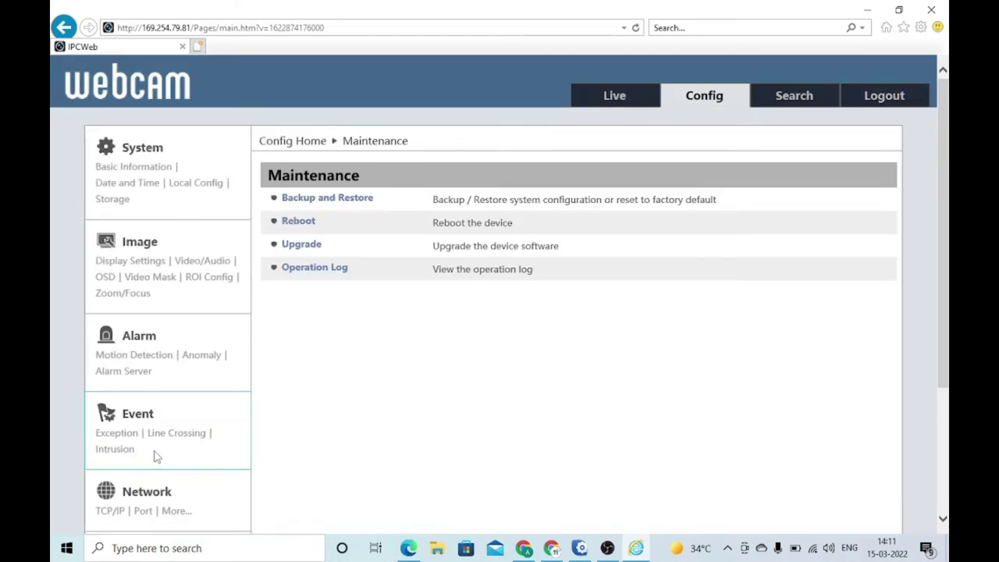
{"action": "left_click", "coordinate": [334, 203]}
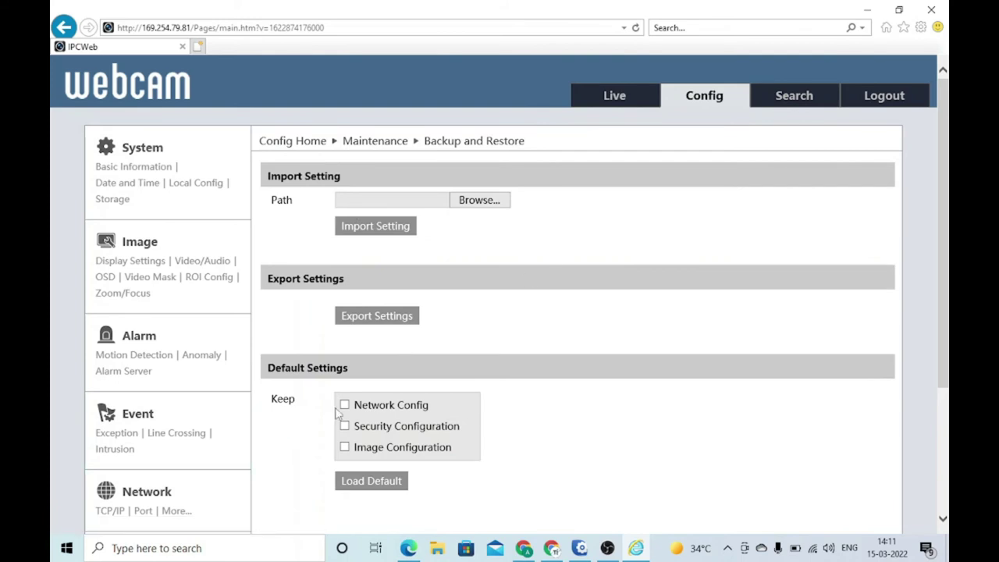
{"action": "left_click", "coordinate": [345, 427]}
{"action": "left_click", "coordinate": [344, 450]}
Show the Live view, zoom in twice and back out once, then turn audio on.
{"action": "left_click", "coordinate": [614, 100]}
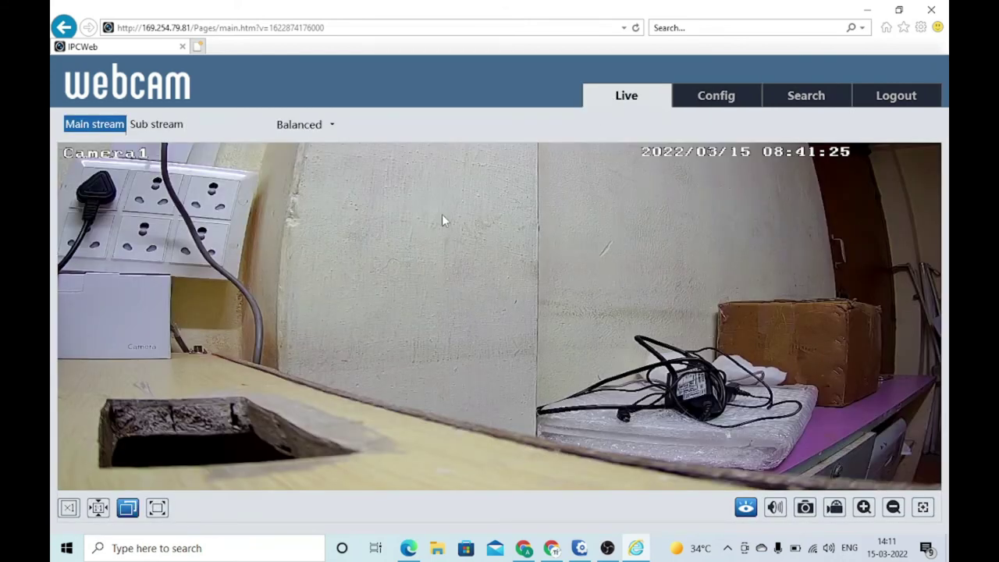
{"action": "left_click", "coordinate": [864, 507]}
{"action": "left_click", "coordinate": [864, 508]}
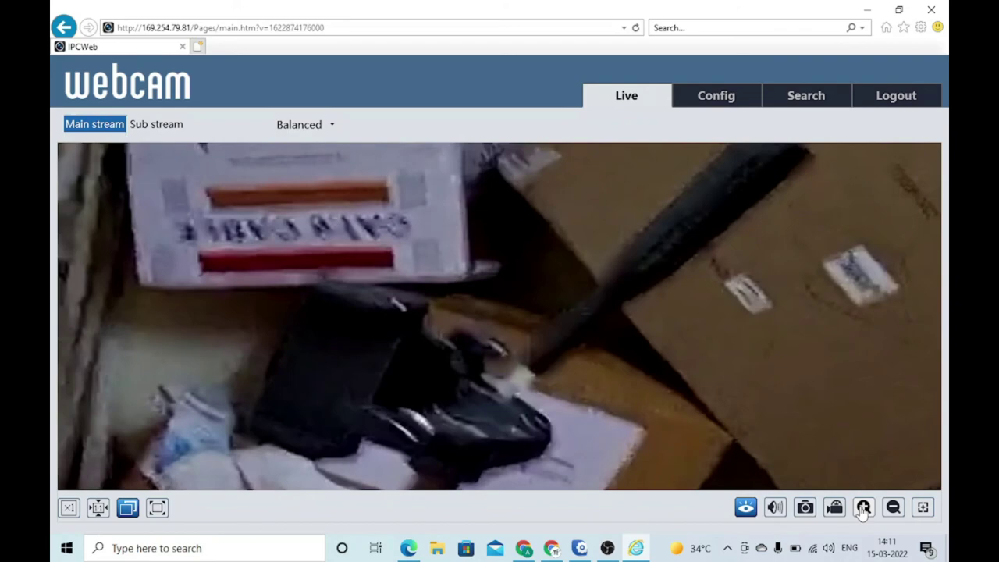
{"action": "left_click", "coordinate": [892, 508]}
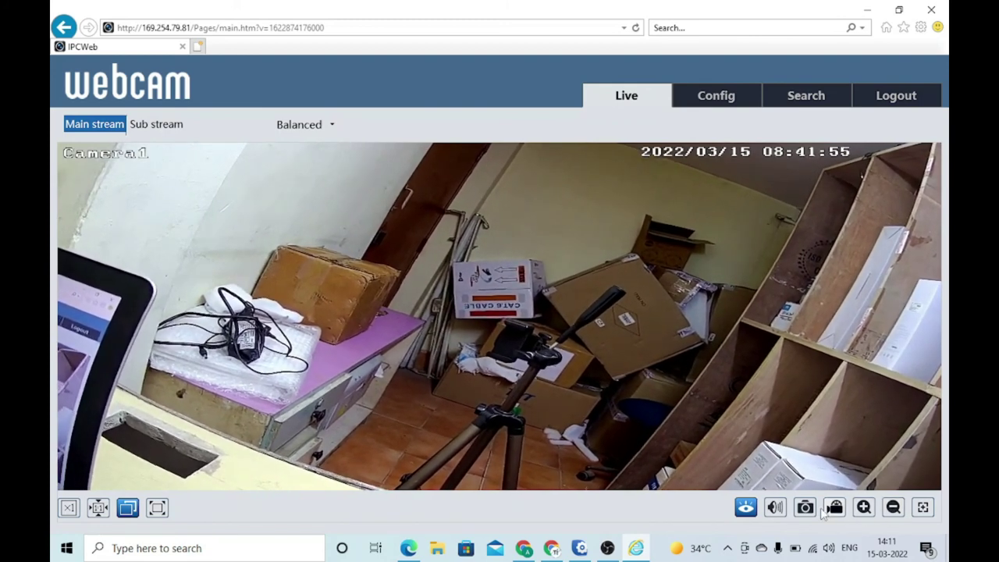
{"action": "left_click", "coordinate": [774, 509]}
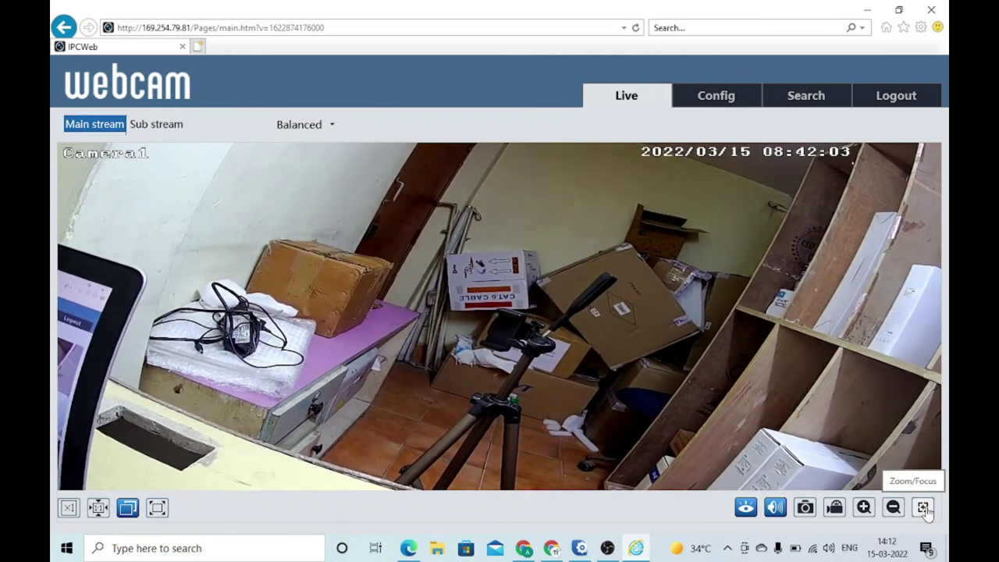
{"action": "left_click", "coordinate": [923, 507]}
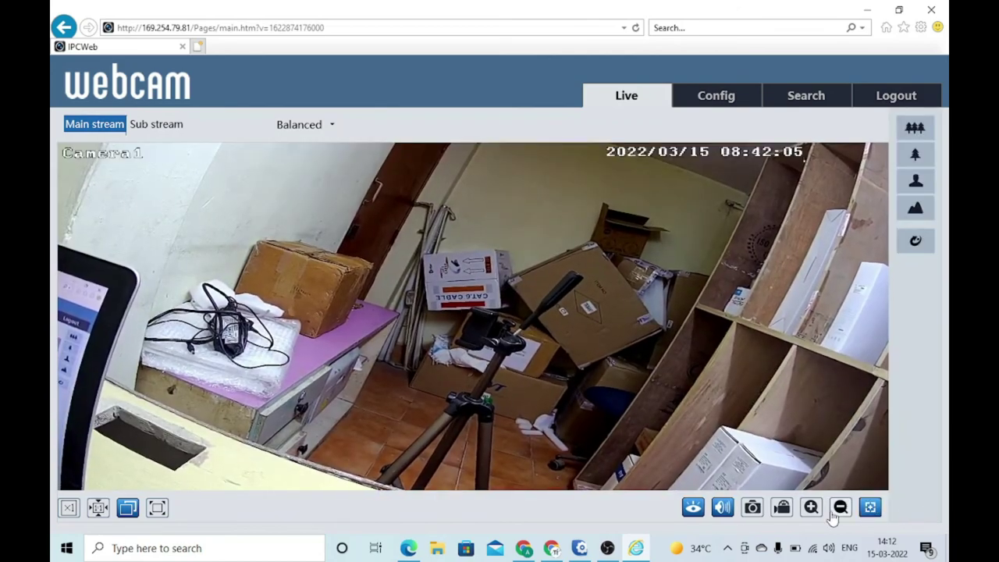
{"action": "left_click", "coordinate": [810, 508]}
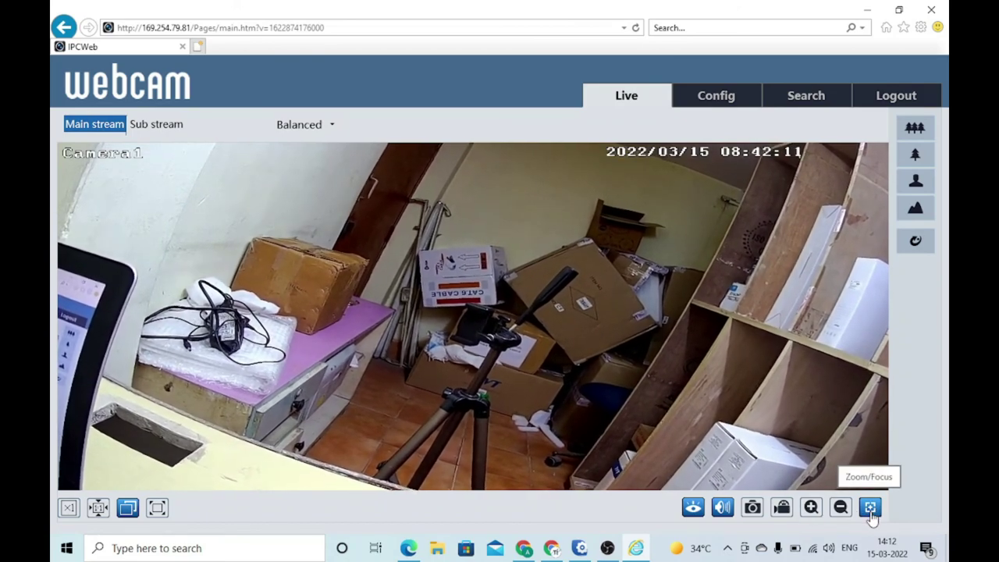
{"action": "left_click", "coordinate": [810, 508]}
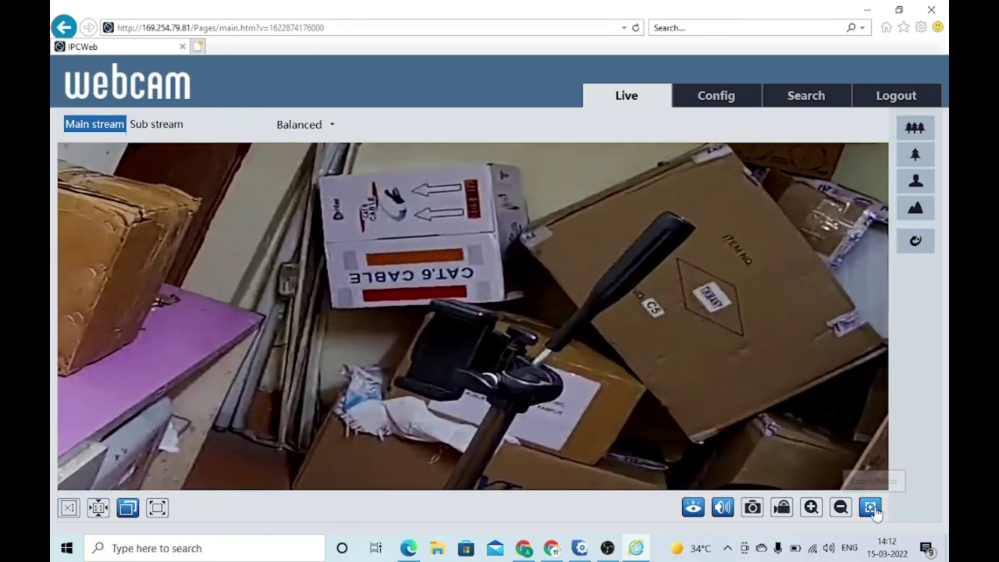
{"action": "left_click", "coordinate": [871, 508]}
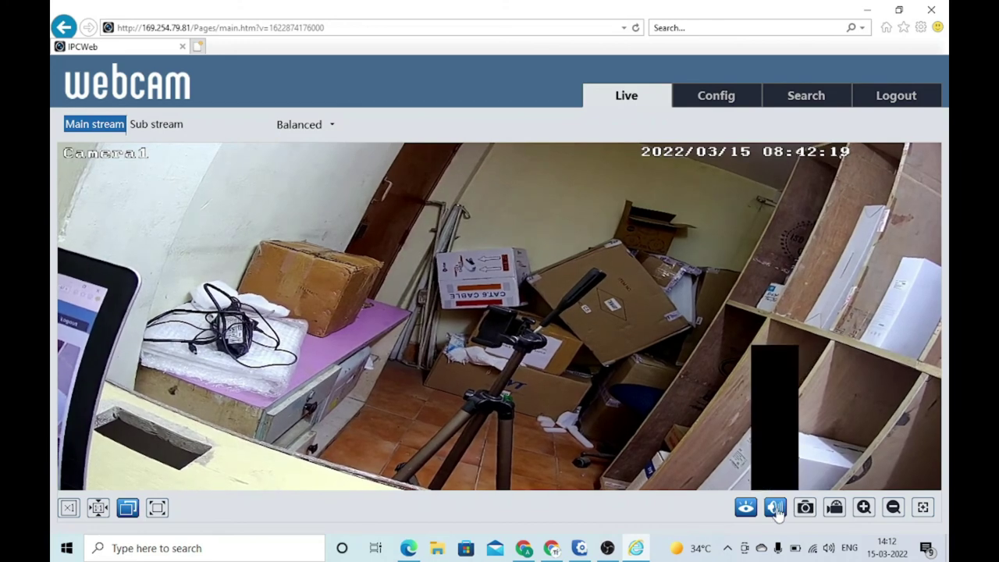
{"action": "left_click", "coordinate": [746, 508]}
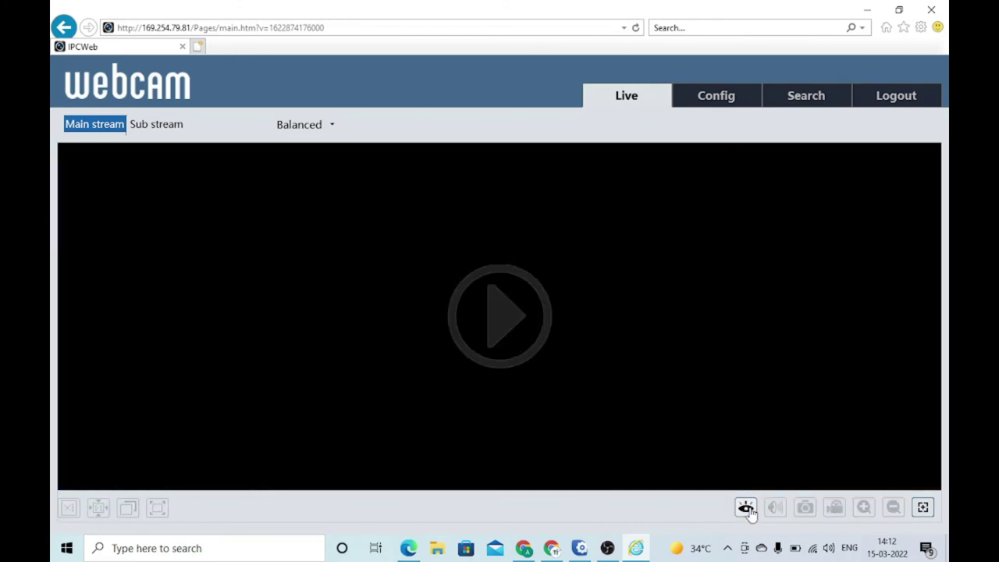
{"action": "left_click", "coordinate": [746, 508]}
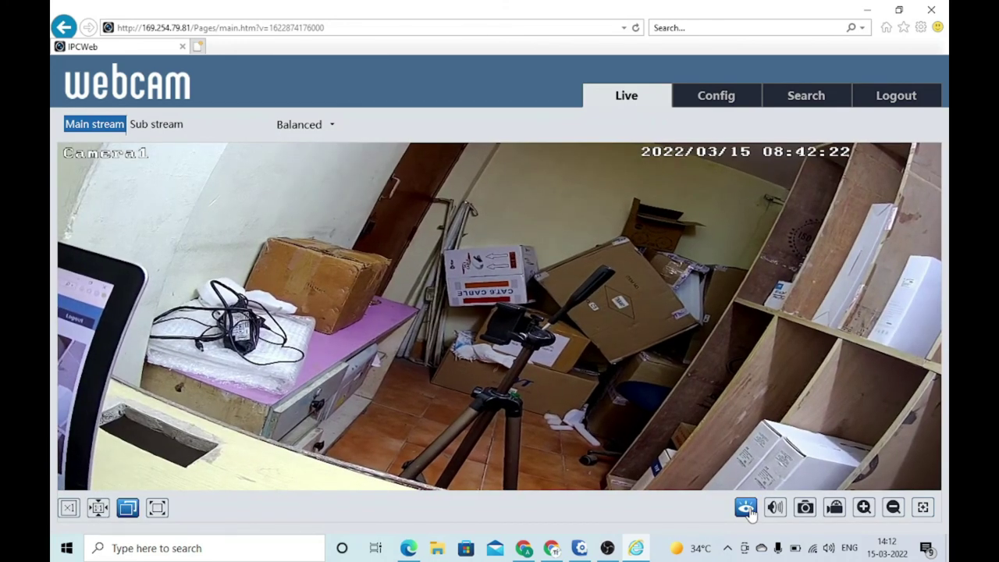